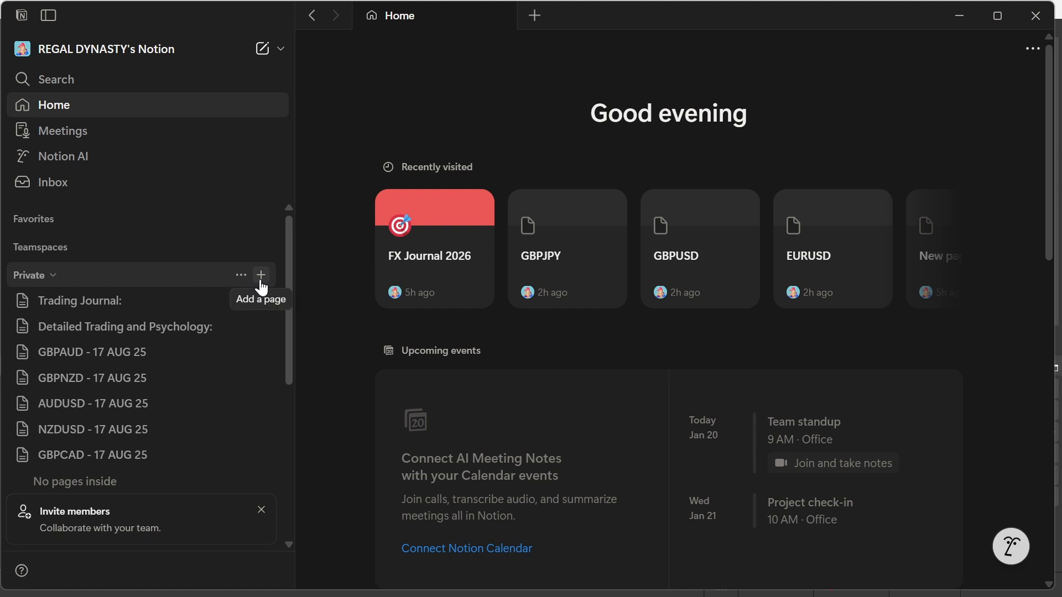
# Add a new private page, hide the sidebar, and title the page Checklist
pyautogui.click(261, 281)
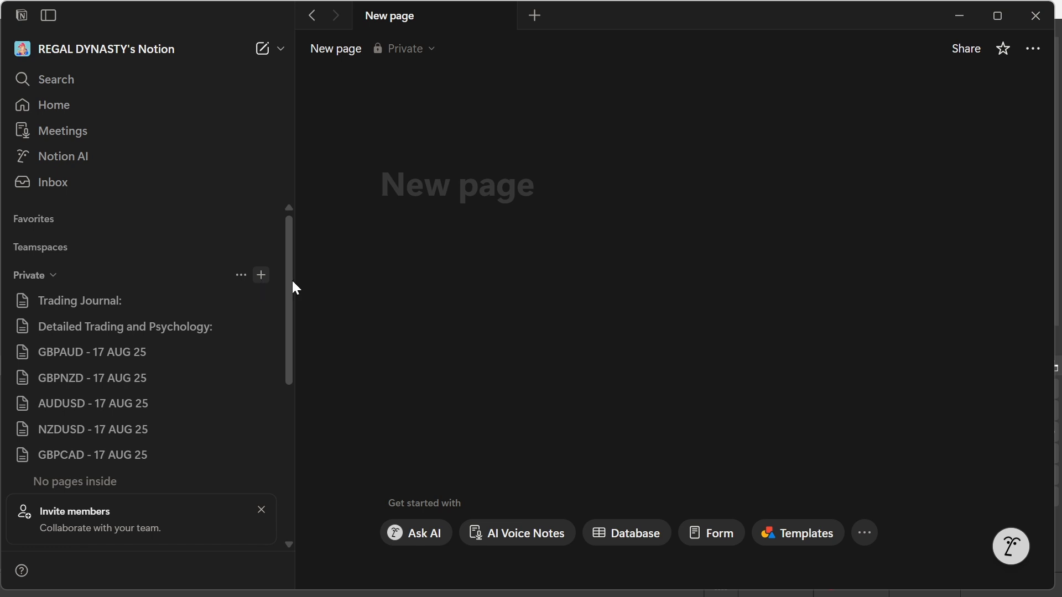
pyautogui.click(49, 15)
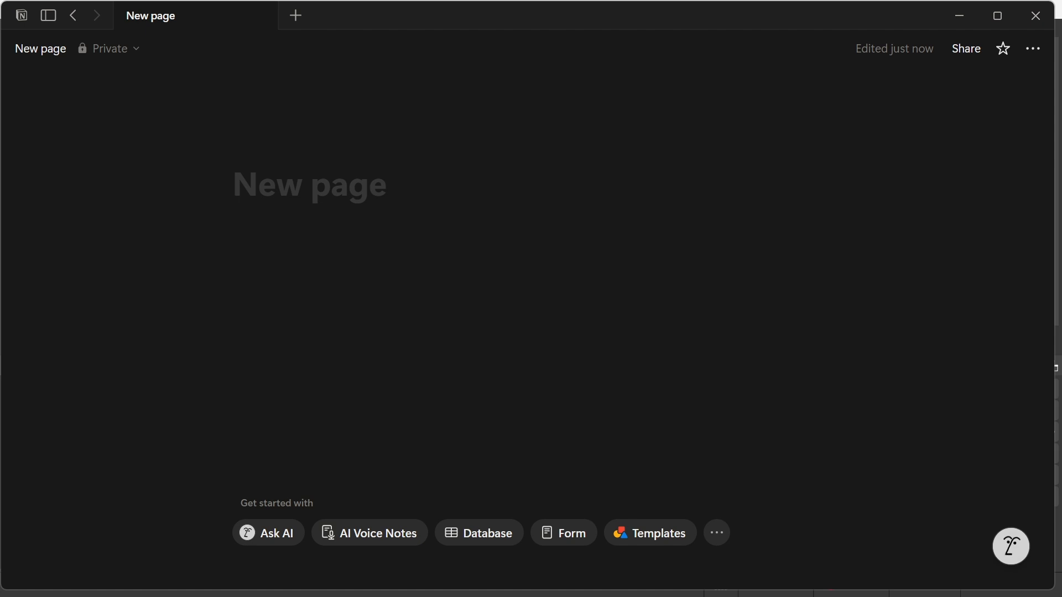
pyautogui.write('Chec')
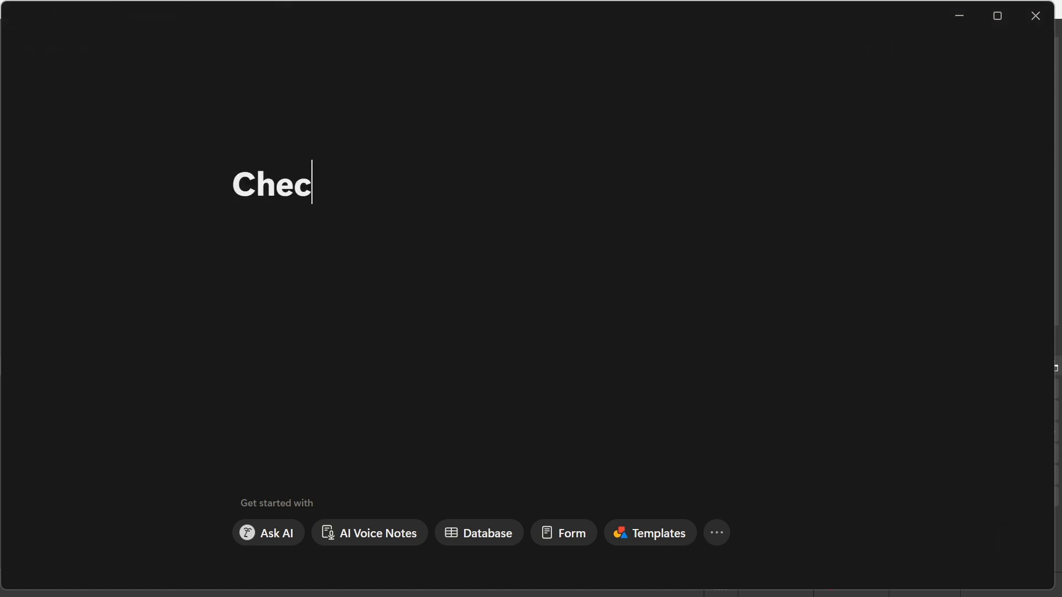
pyautogui.write('klist')
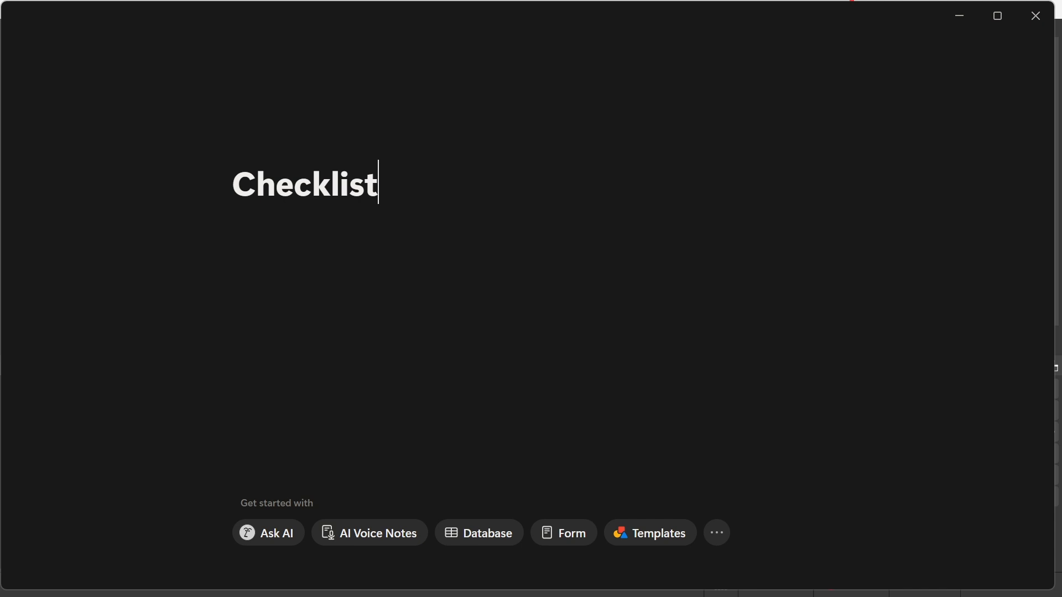
pyautogui.press('Return')
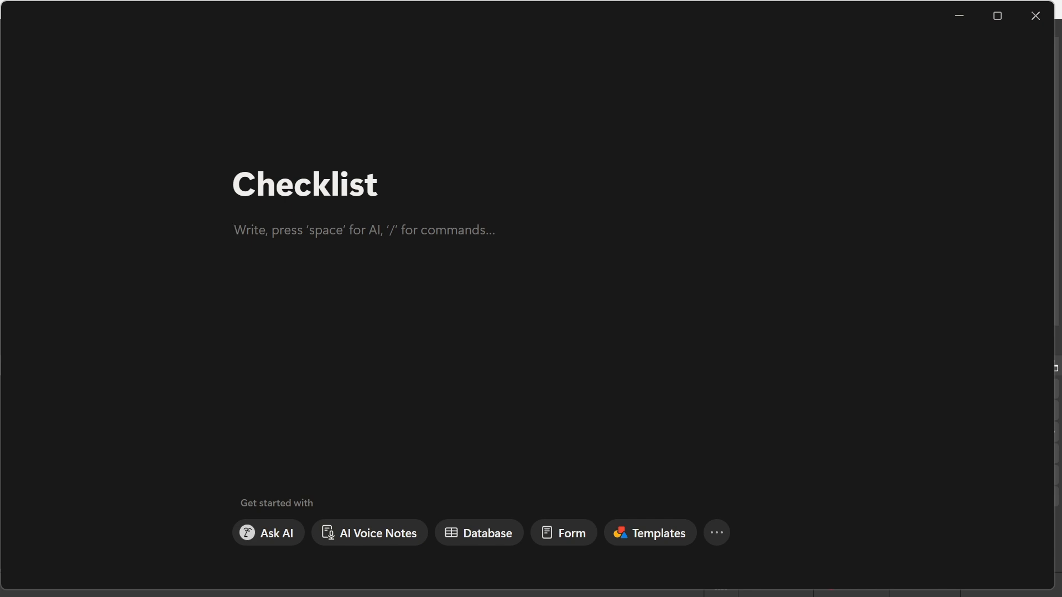
# Insert an inline database below the page title and name the database Checklist
pyautogui.write('/')
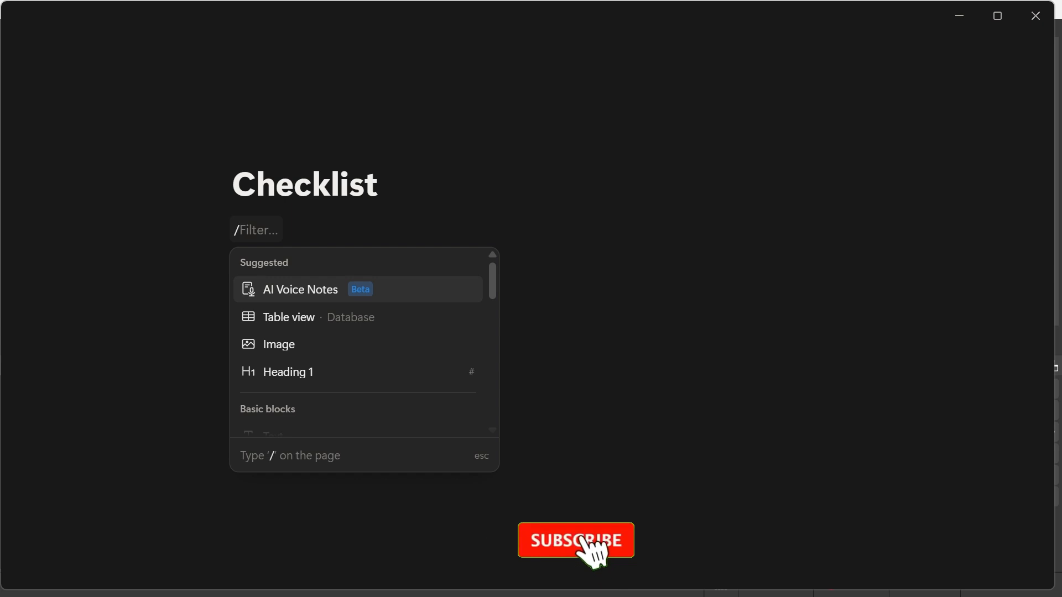
pyautogui.write('data')
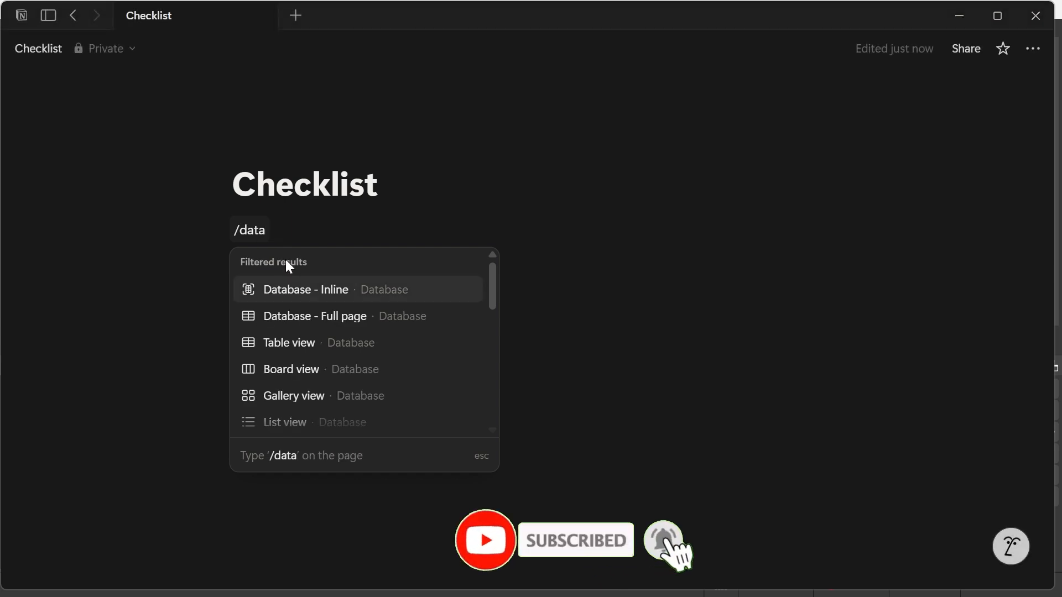
pyautogui.moveTo(304, 296)
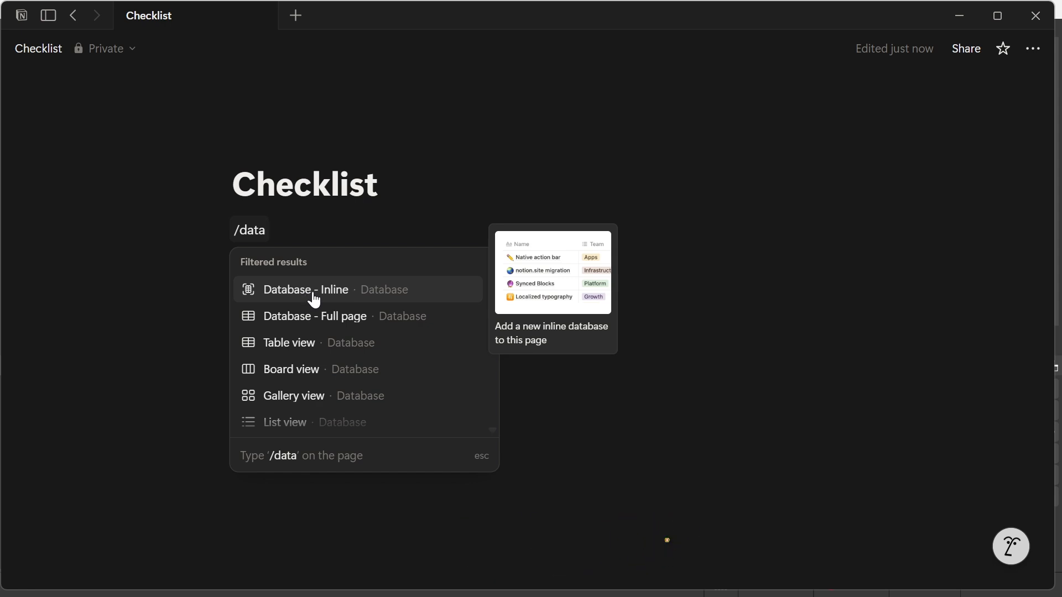
pyautogui.click(307, 301)
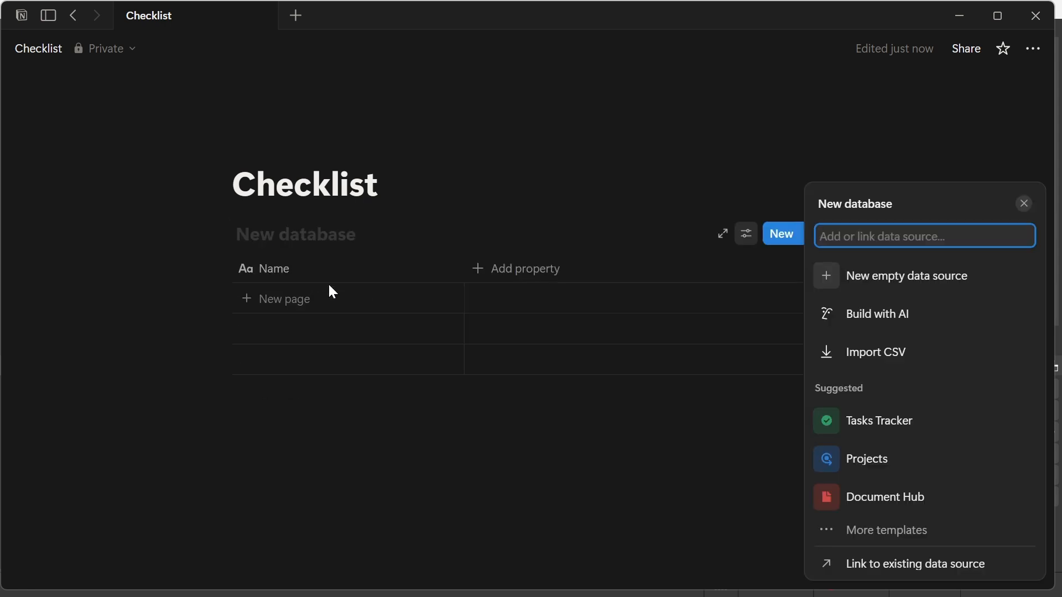
pyautogui.click(308, 237)
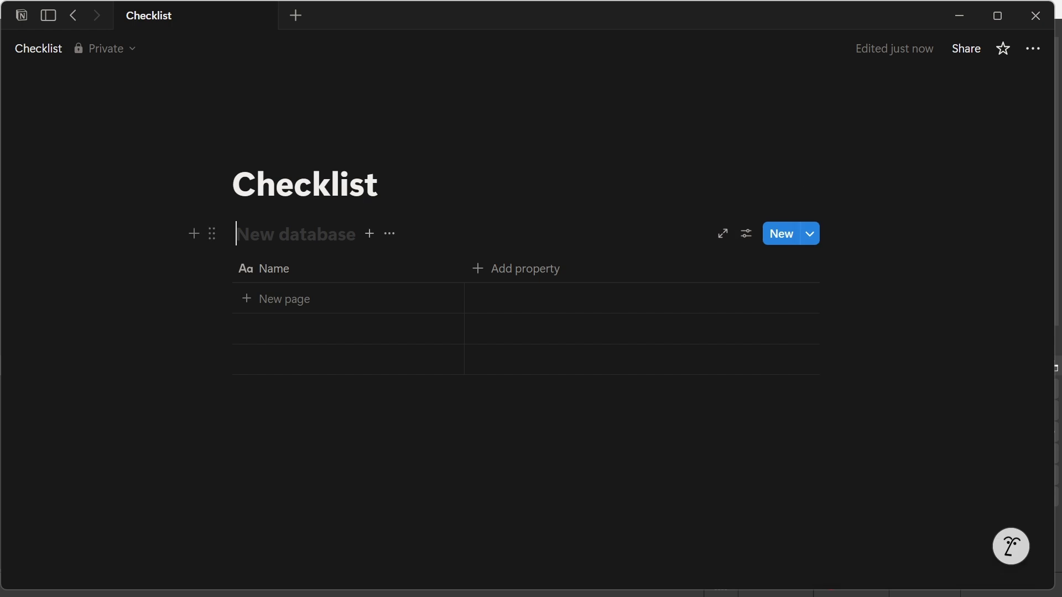
pyautogui.write('Checklist')
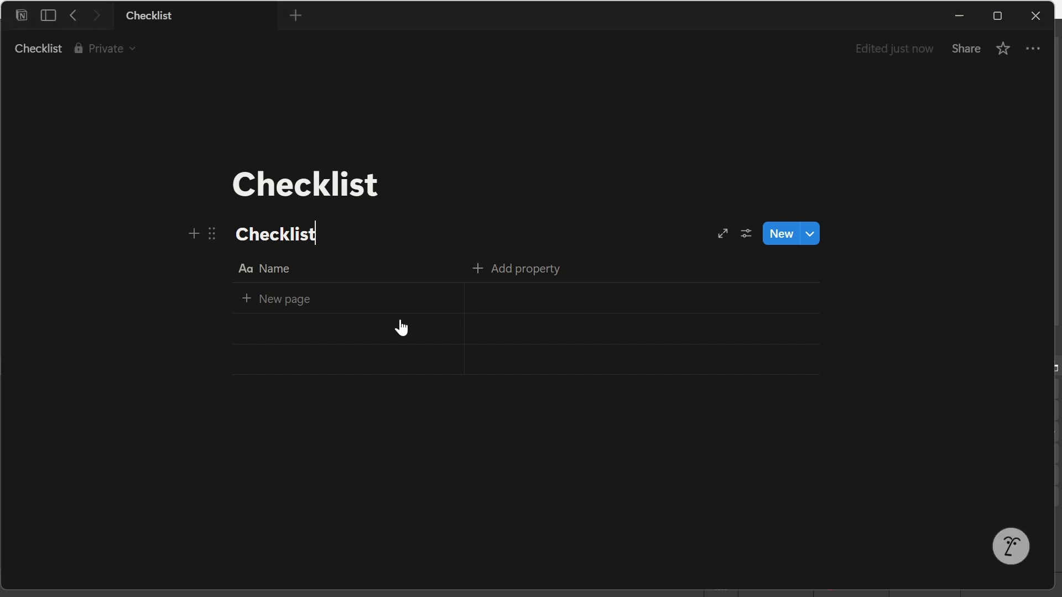
pyautogui.press('Return')
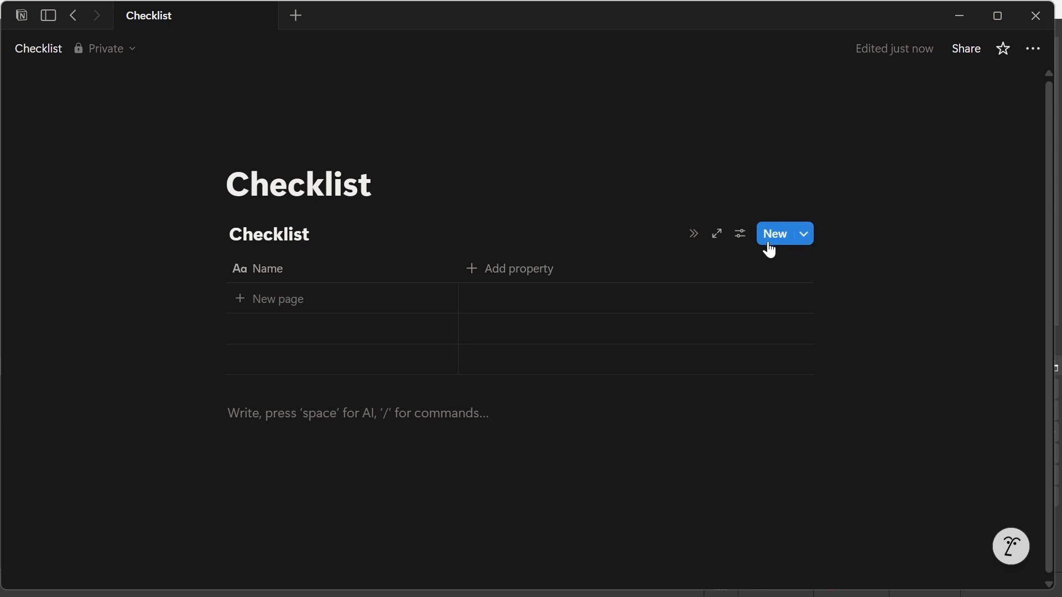
# Create a new page template for the Checklist database with a green checkmark verification icon
pyautogui.click(809, 241)
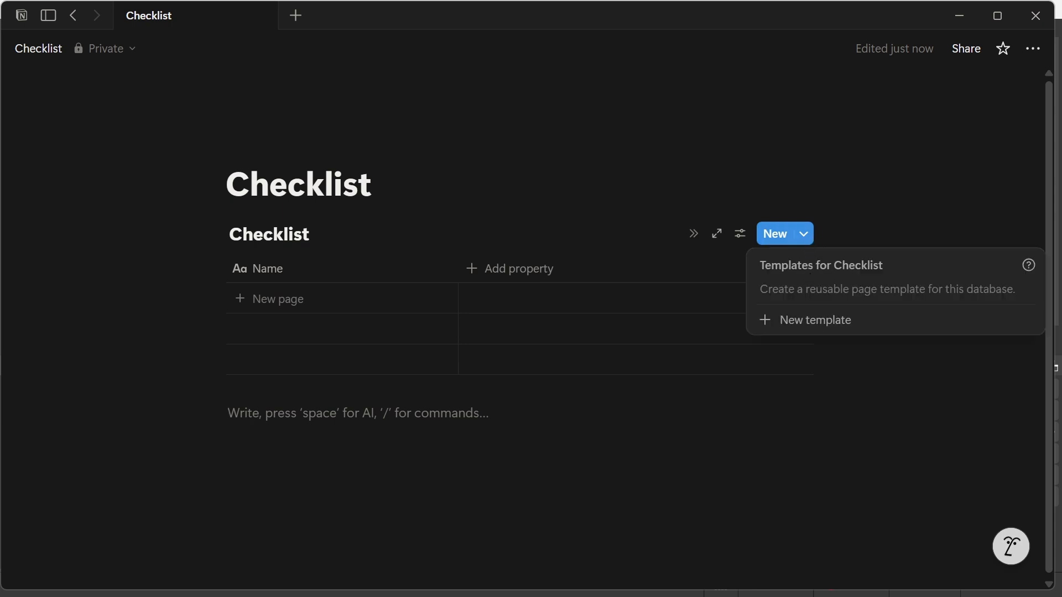
pyautogui.click(810, 322)
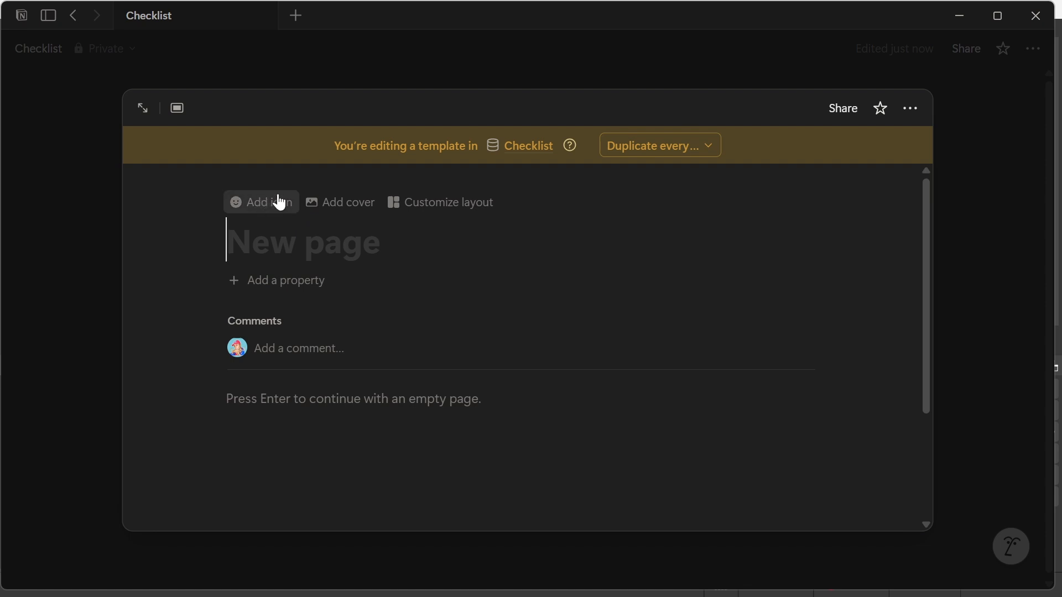
pyautogui.click(255, 213)
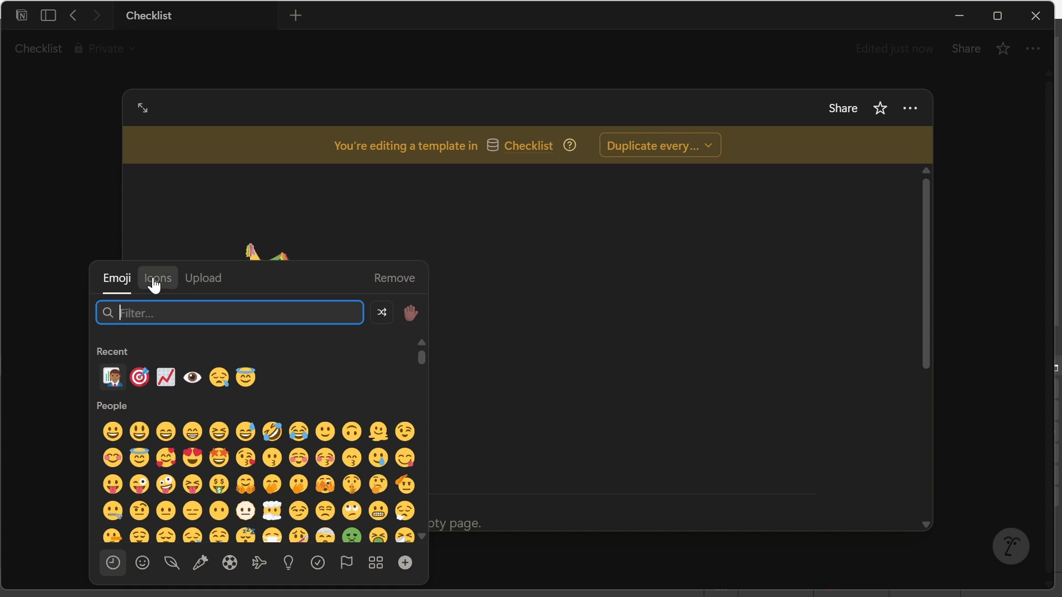
pyautogui.click(155, 283)
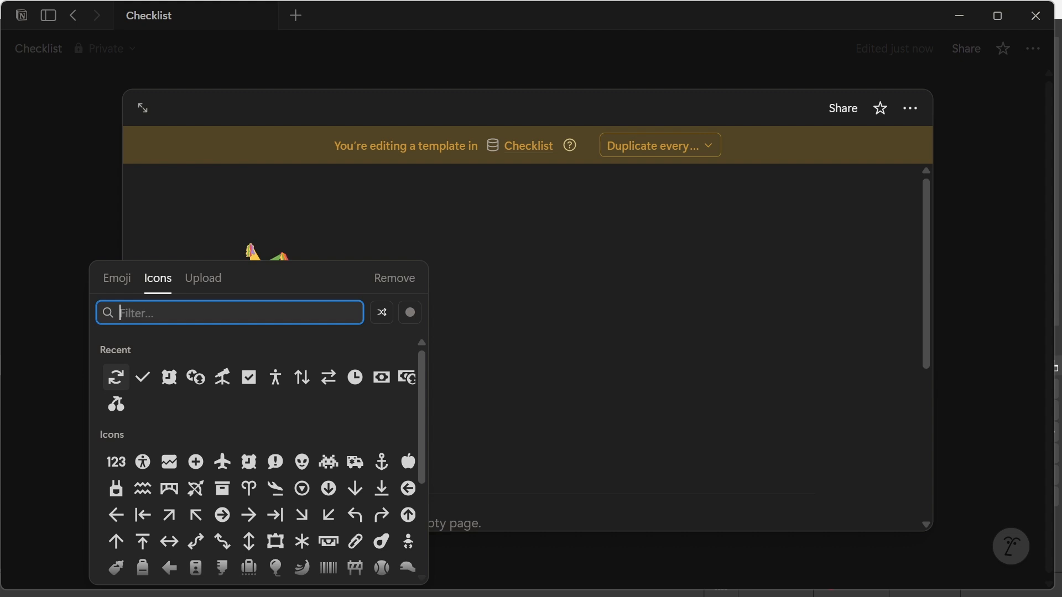
pyautogui.write('check')
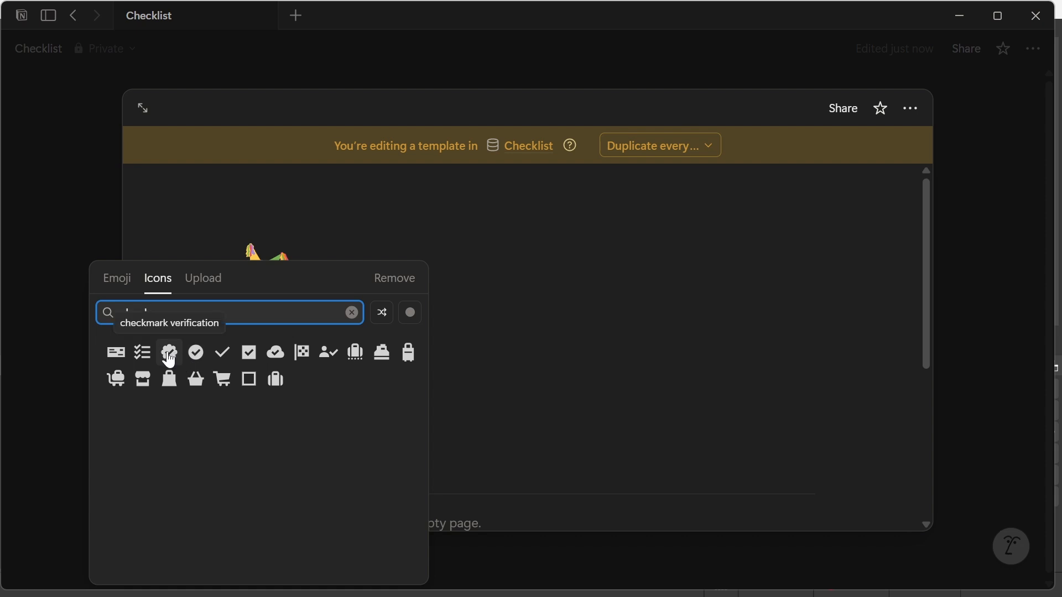
pyautogui.moveTo(171, 360)
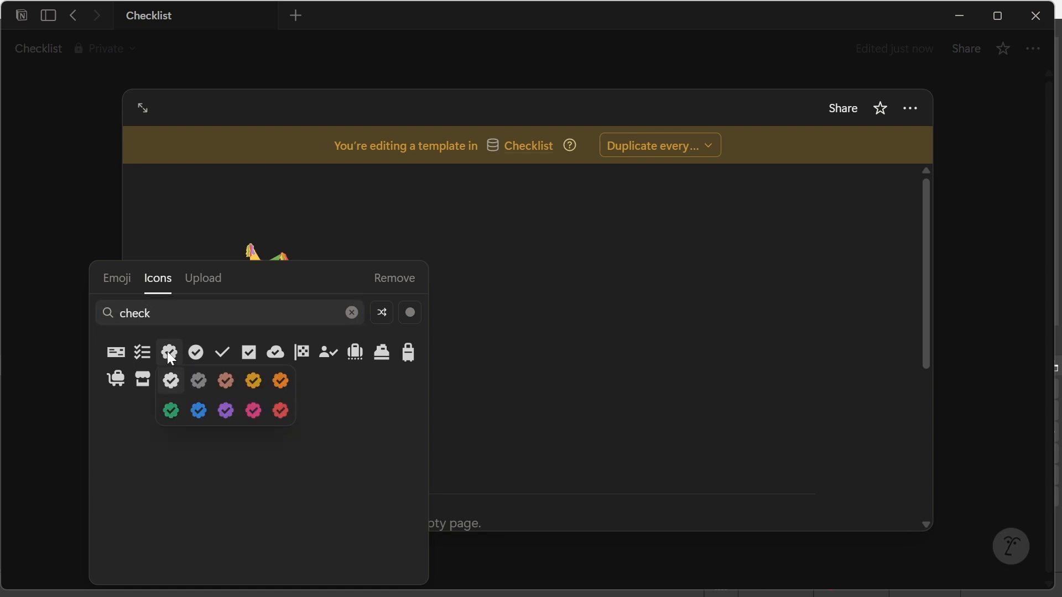
pyautogui.click(170, 411)
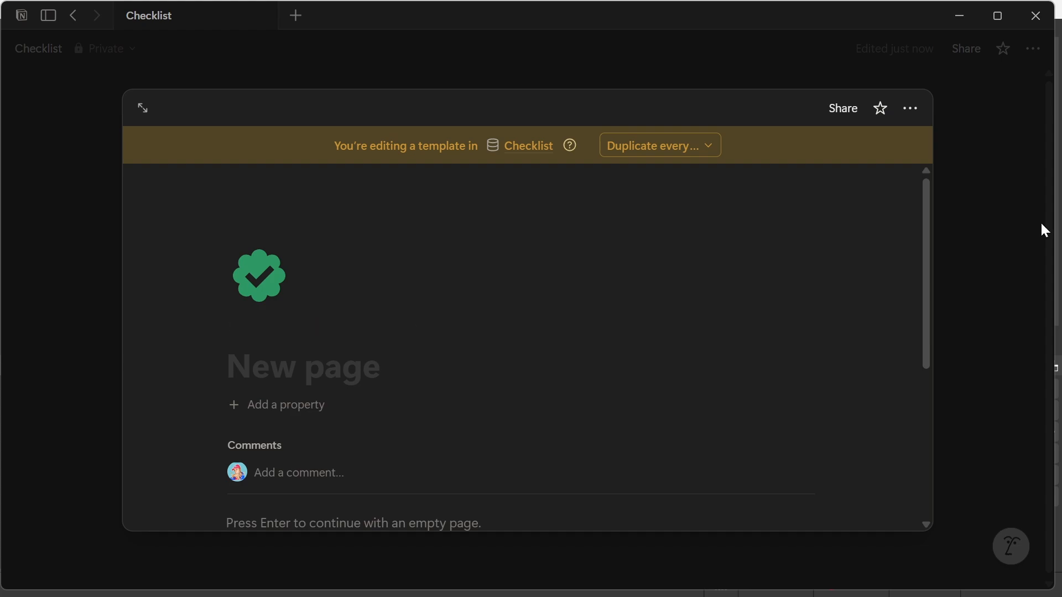
pyautogui.click(1002, 224)
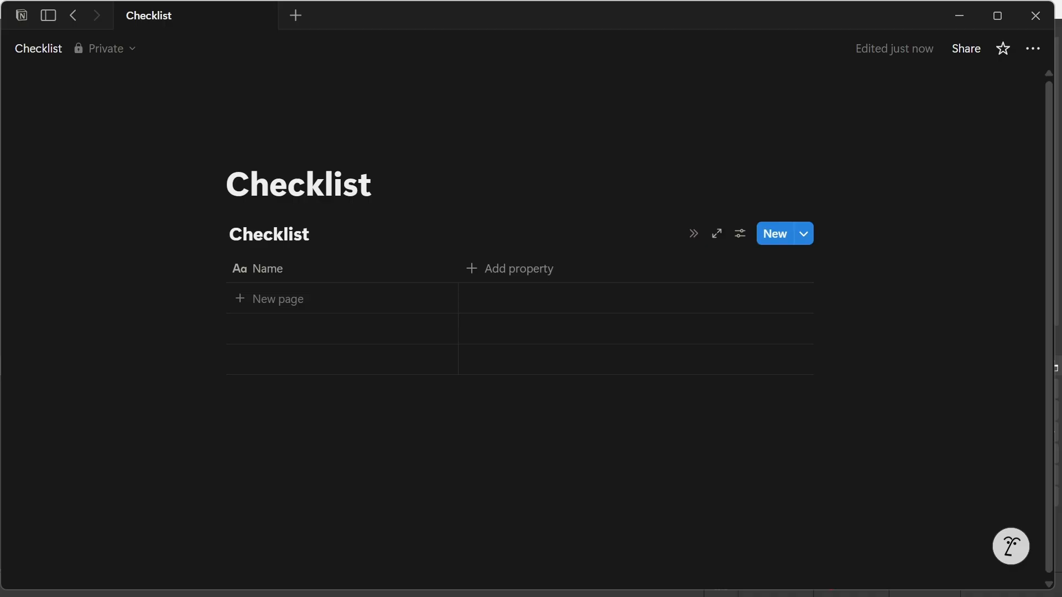
# Set the template with the green checkmark icon as the default for all views in Checklist
pyautogui.click(810, 235)
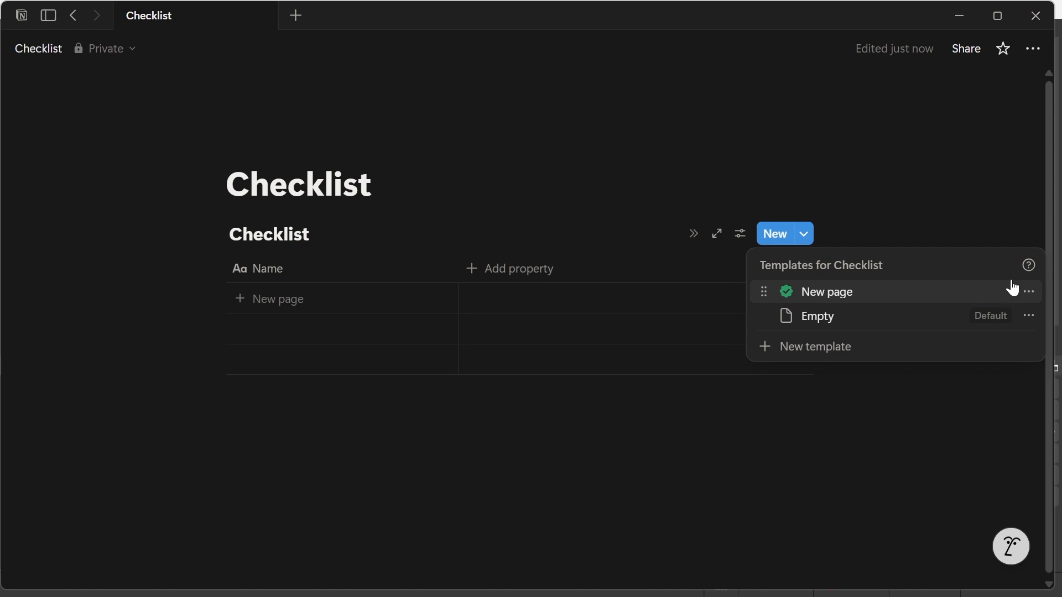
pyautogui.click(1029, 293)
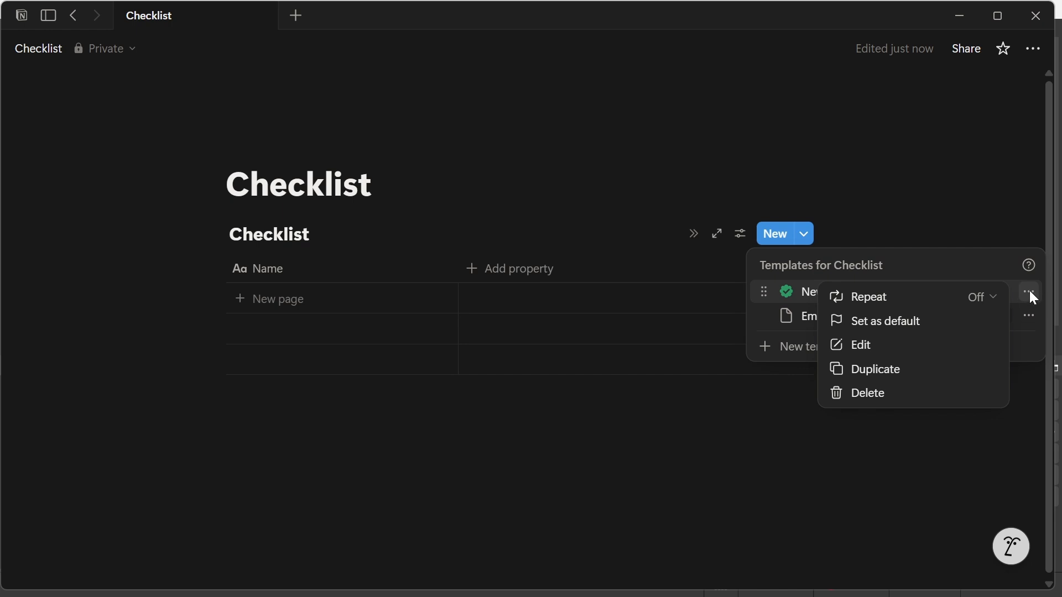
pyautogui.click(880, 327)
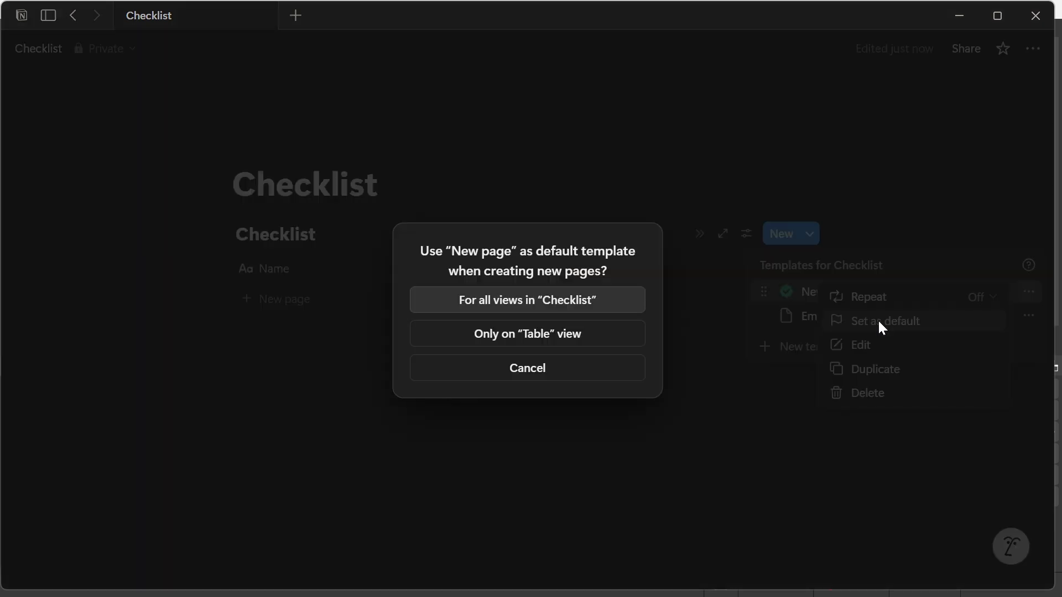
pyautogui.click(550, 303)
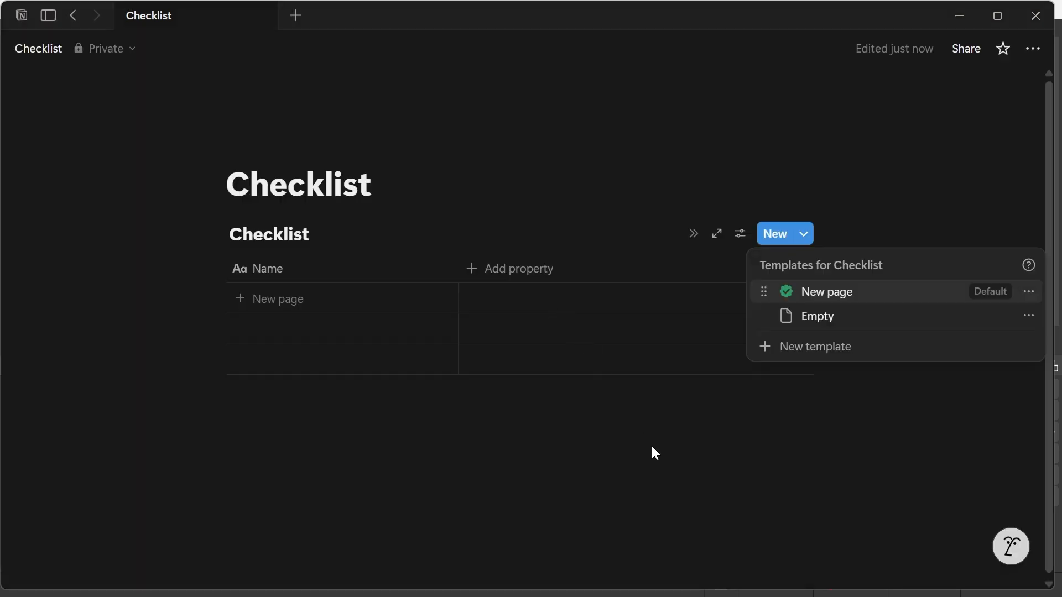
pyautogui.press('Escape')
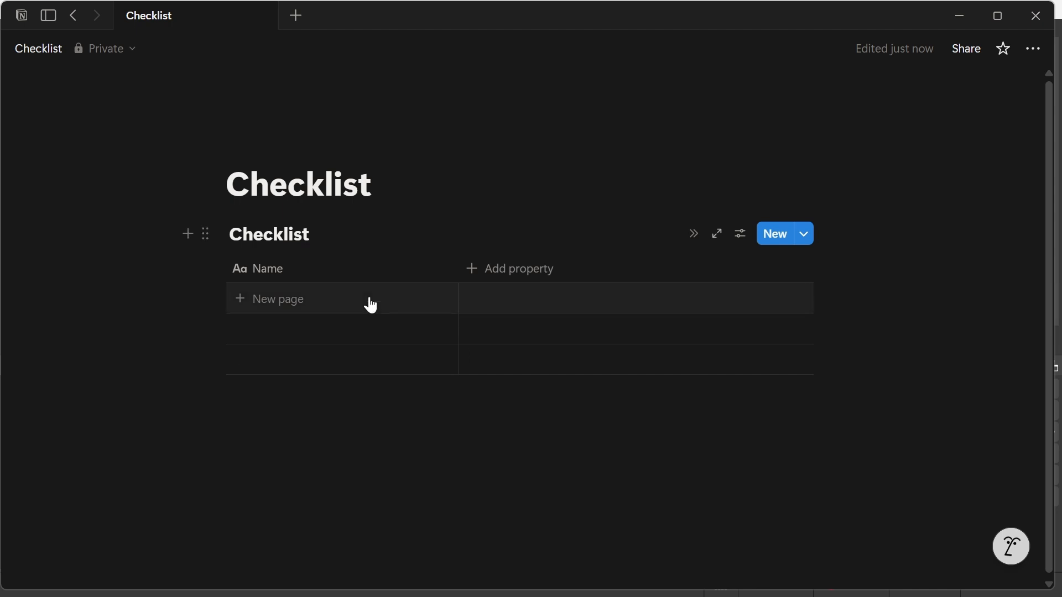
# Rename the database's Name property to Subject
pyautogui.click(298, 273)
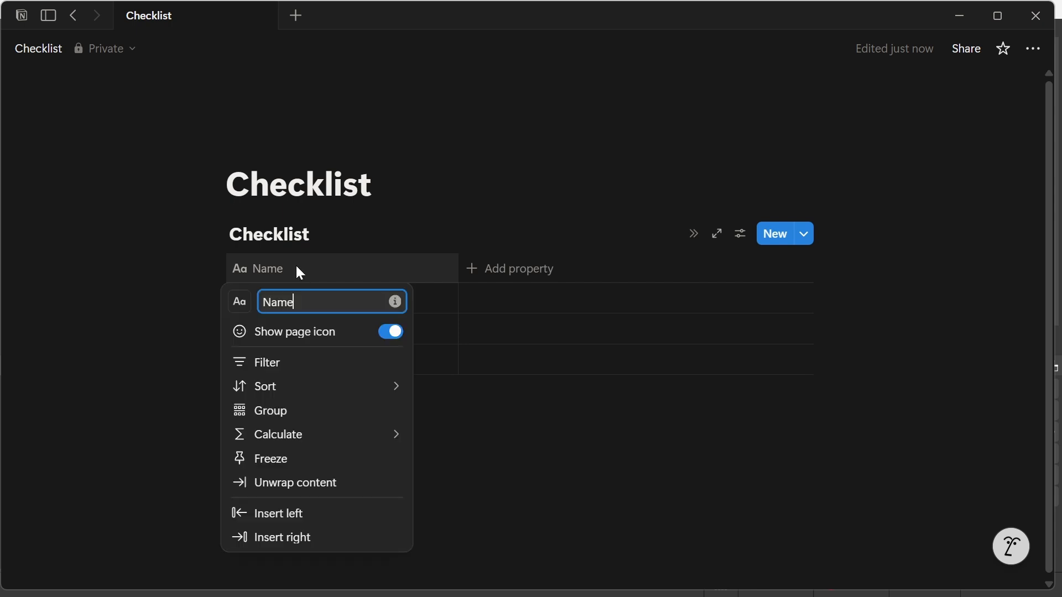
pyautogui.press('BackSpace')
pyautogui.press('BackSpace')
pyautogui.press('BackSpace')
pyautogui.press('BackSpace')
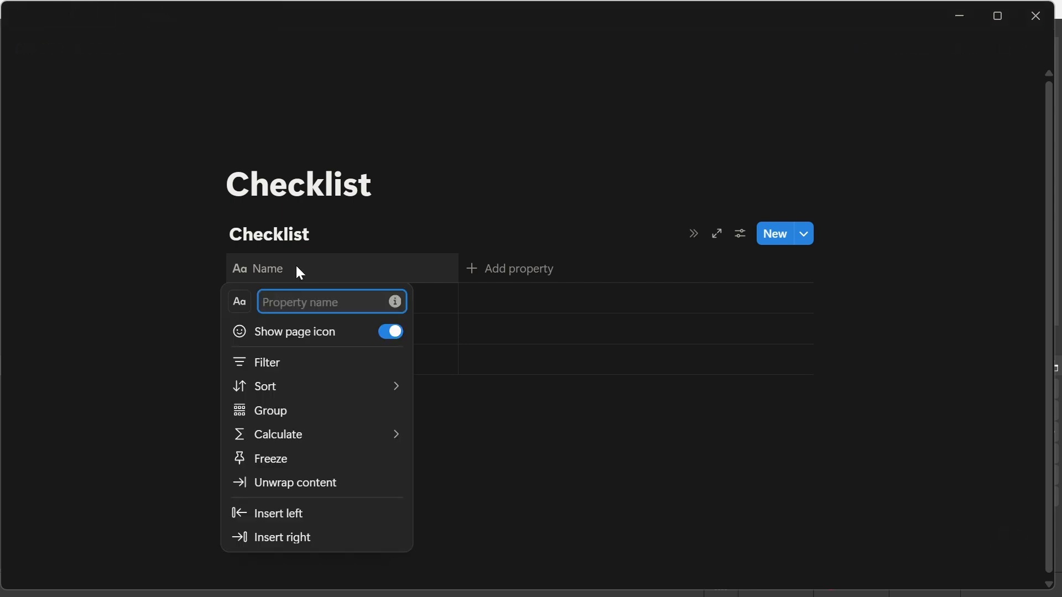
pyautogui.write('Subject')
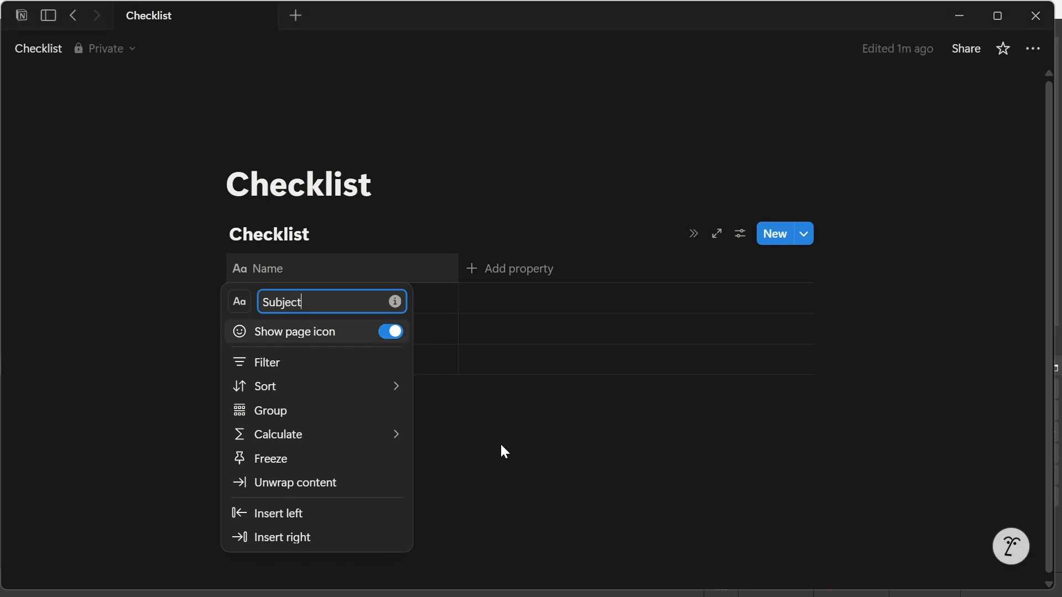
pyautogui.press('Return')
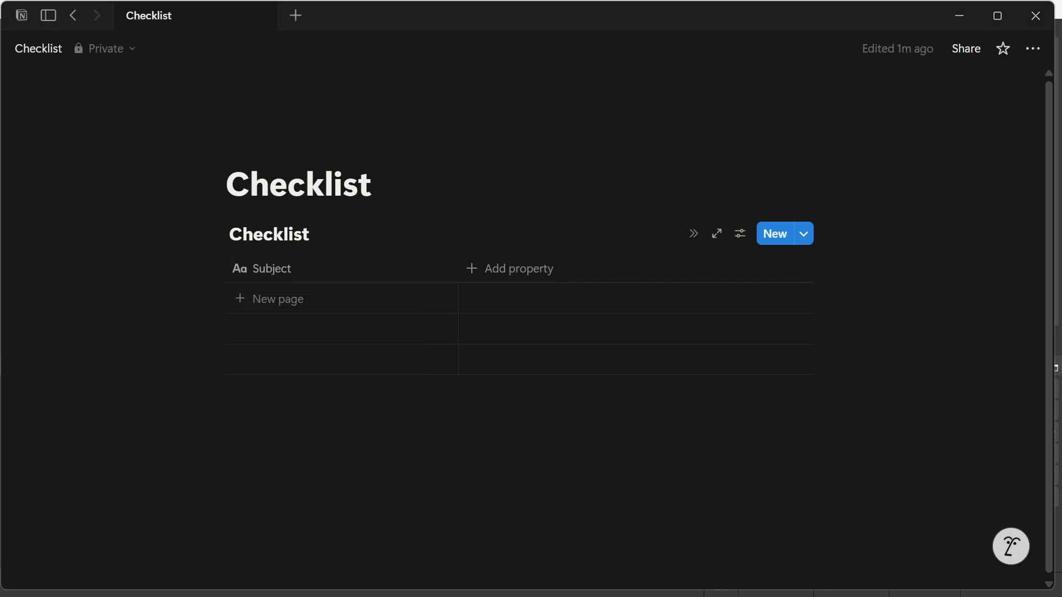
# Add a checkbox property to the Checklist database and name it Complete
pyautogui.click(476, 278)
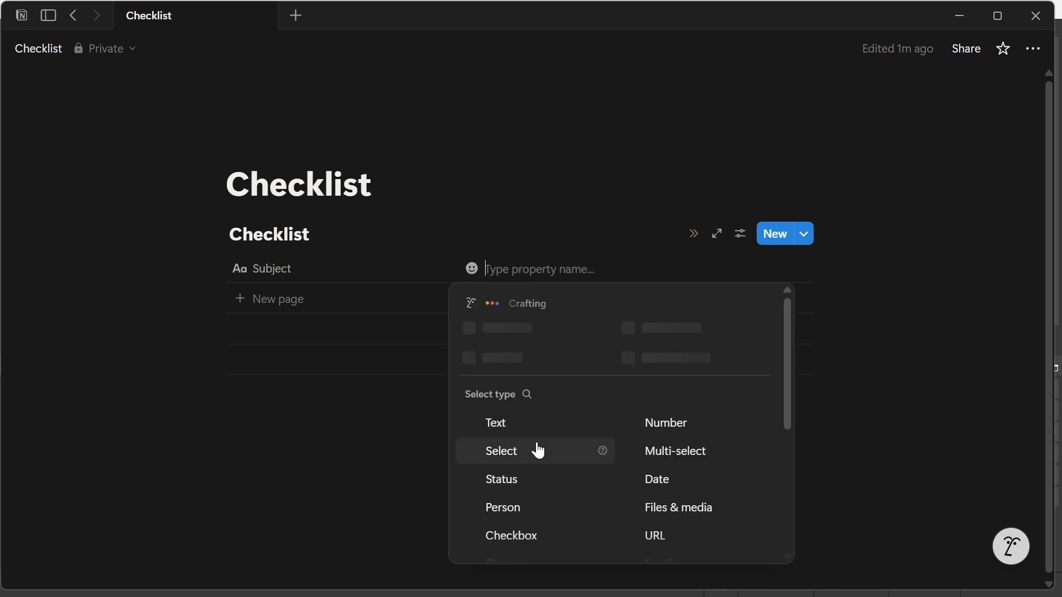
pyautogui.click(519, 538)
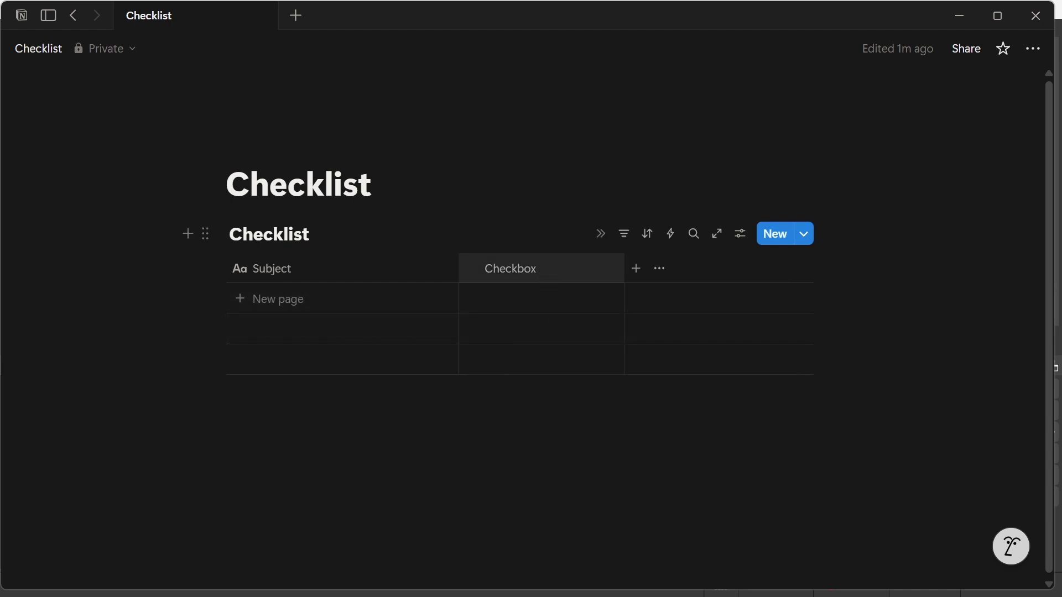
pyautogui.click(510, 269)
pyautogui.press('BackSpace')
pyautogui.press('BackSpace')
pyautogui.press('BackSpace')
pyautogui.press('BackSpace')
pyautogui.press('BackSpace')
pyautogui.press('BackSpace')
pyautogui.press('BackSpace')
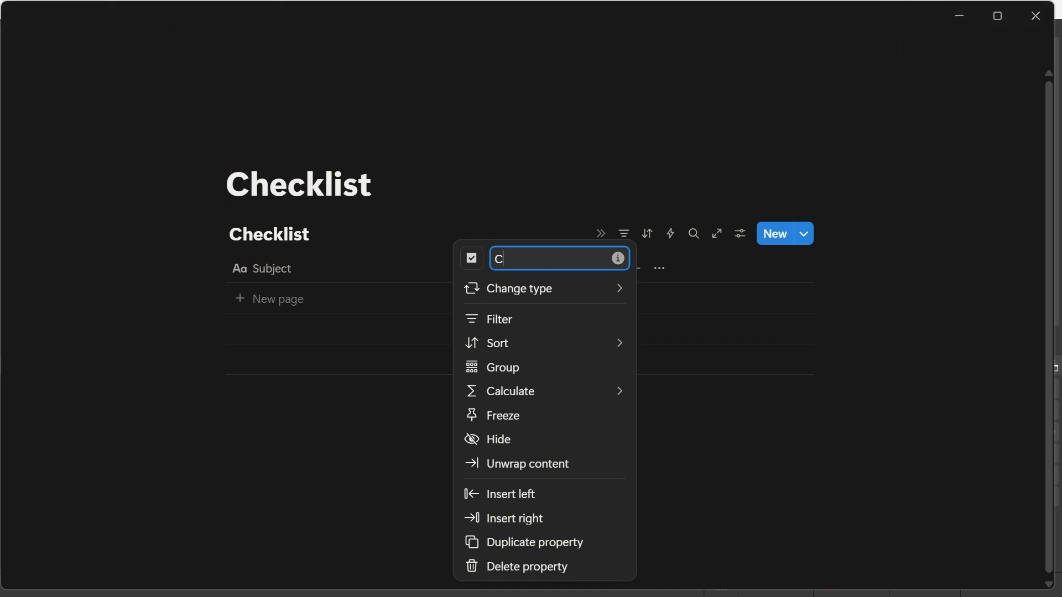
pyautogui.write('omplete')
pyautogui.press('Return')
pyautogui.press('Escape')
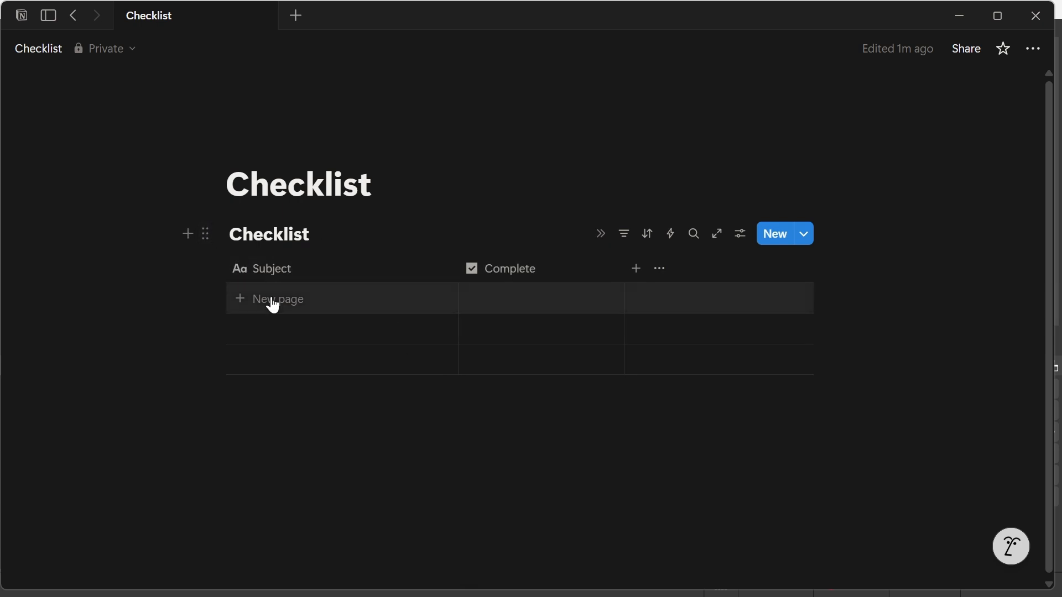
# Change the Subject property's icon to the plain checkmark
pyautogui.click(308, 272)
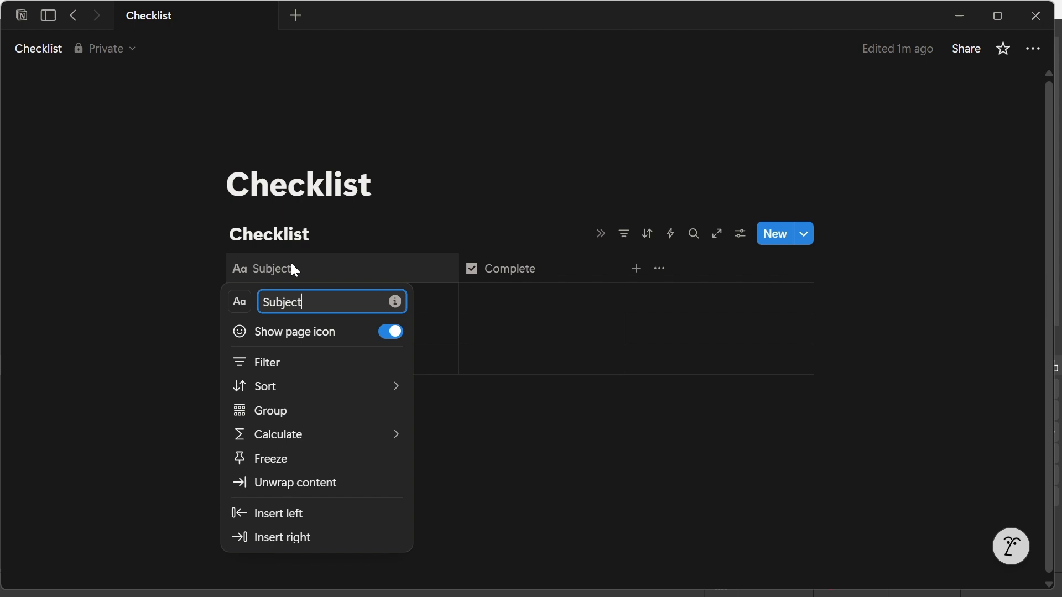
pyautogui.click(240, 304)
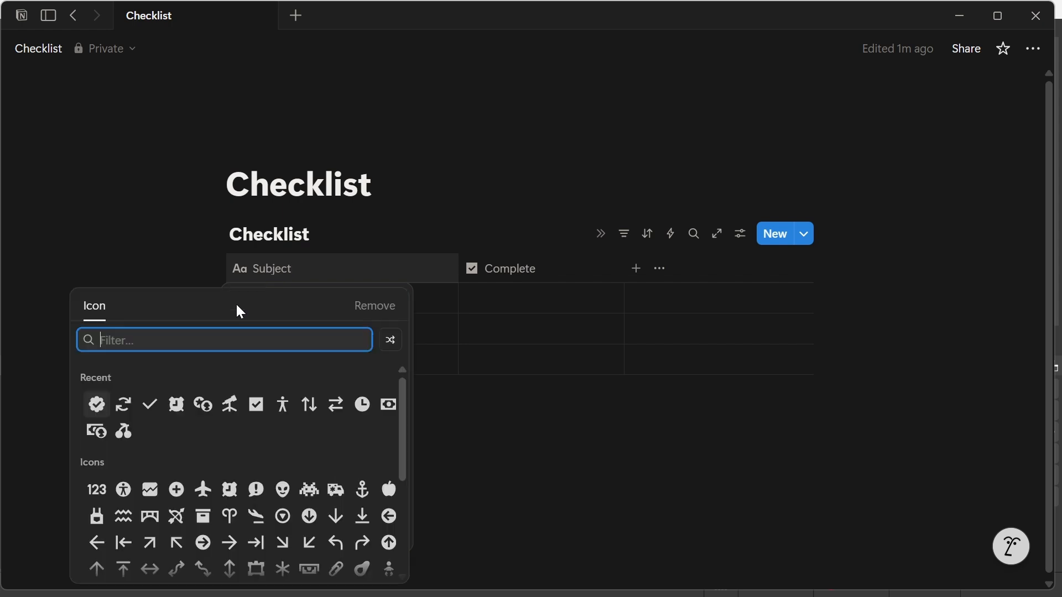
pyautogui.click(153, 409)
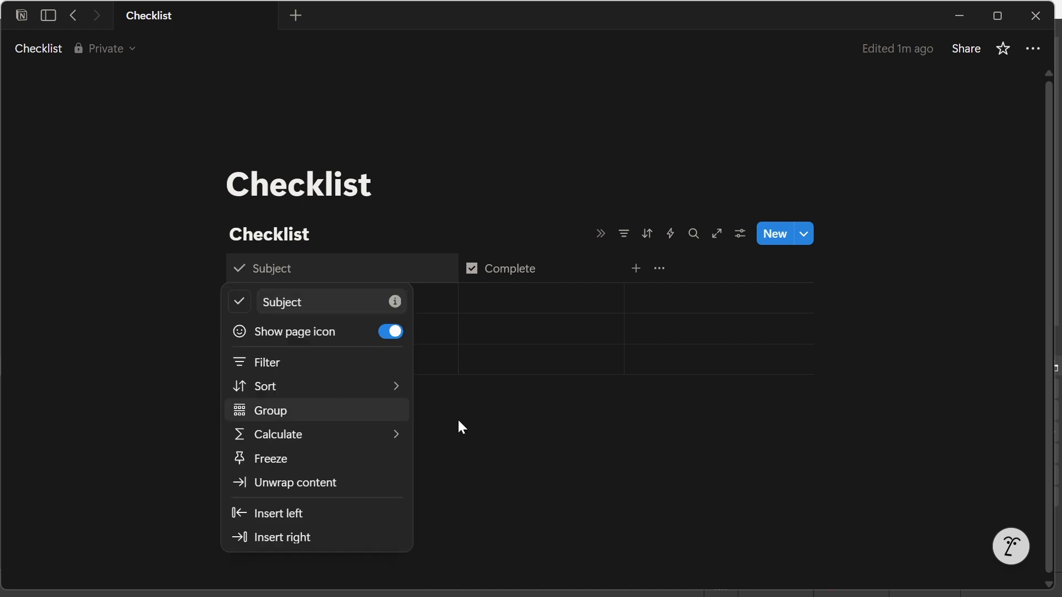
pyautogui.click(548, 471)
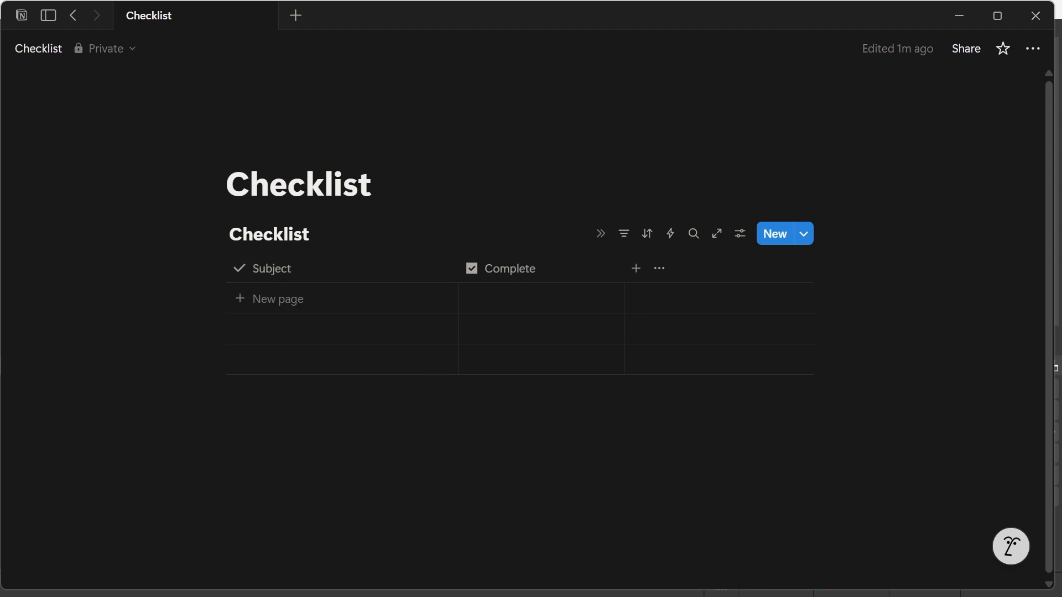
# Add a first entry named "Market Structure" to the Checklist database
pyautogui.click(304, 299)
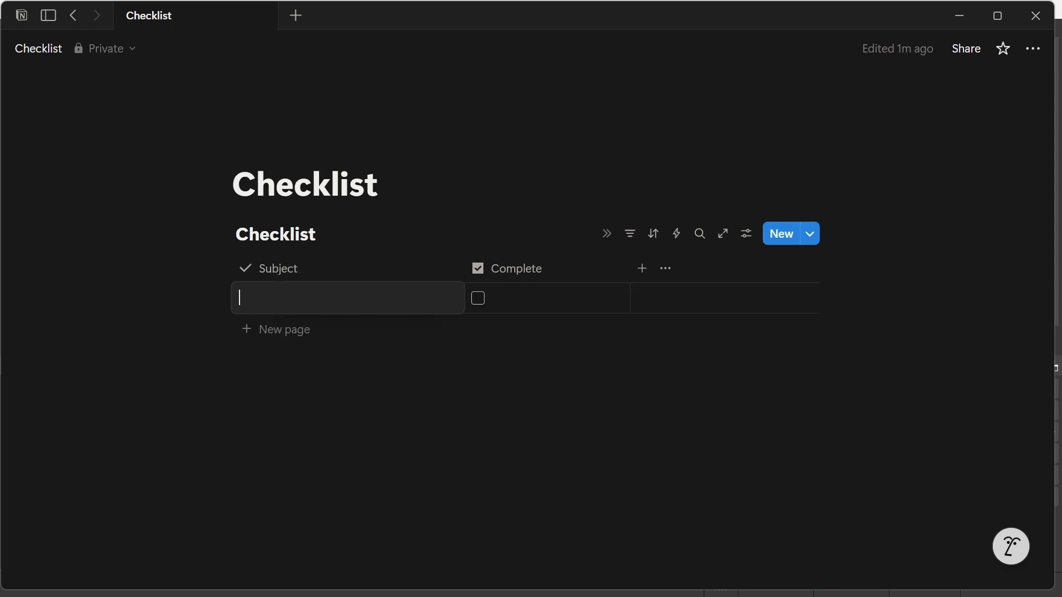
pyautogui.write('Ma')
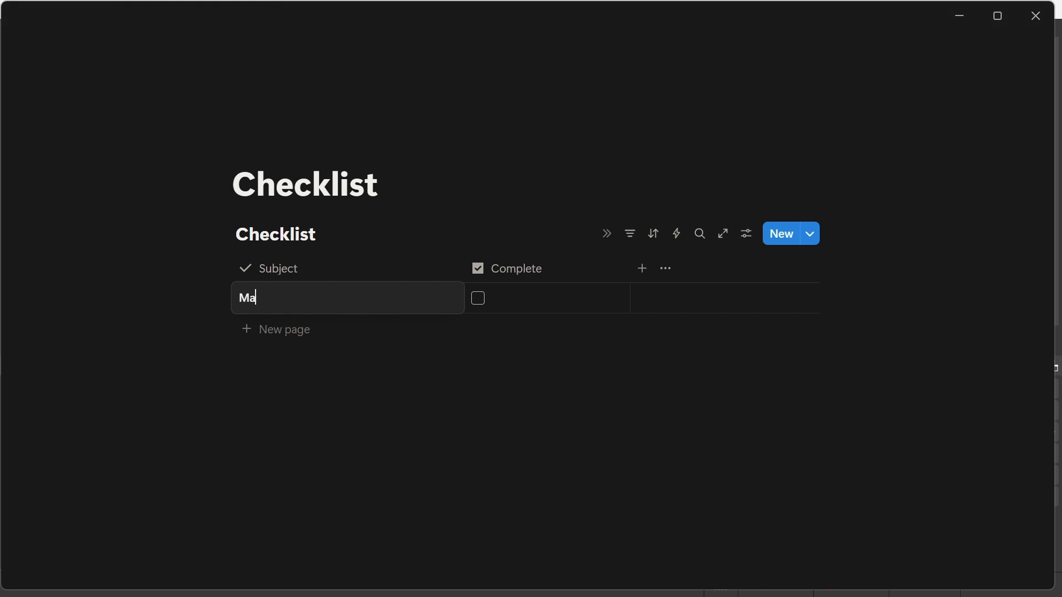
pyautogui.write('rket Structure')
pyautogui.press('Escape')
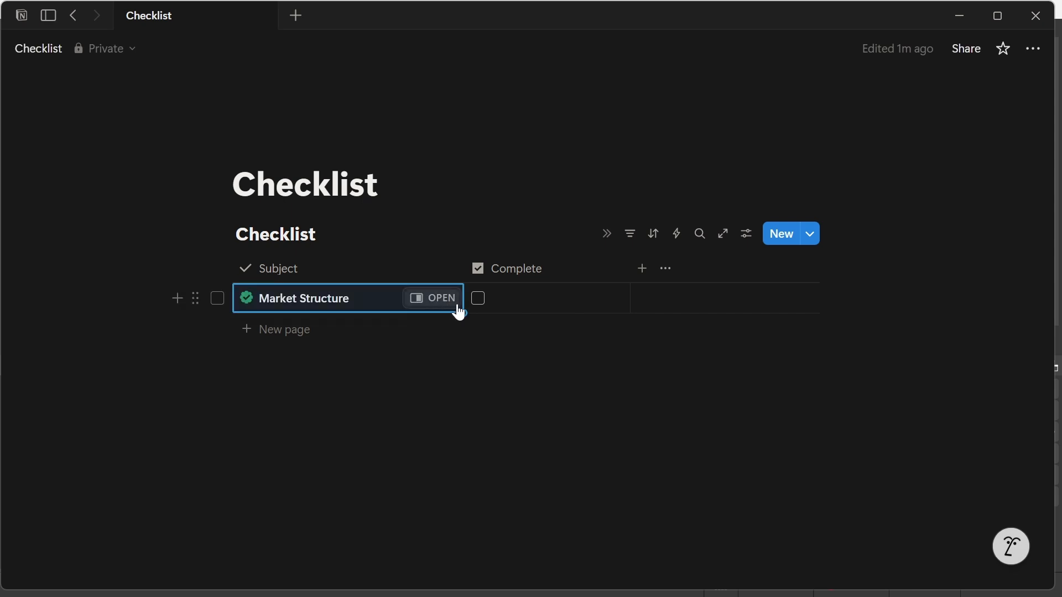
# Add a second entry named "Change In The State Of Delivery" to the Checklist database
pyautogui.click(305, 333)
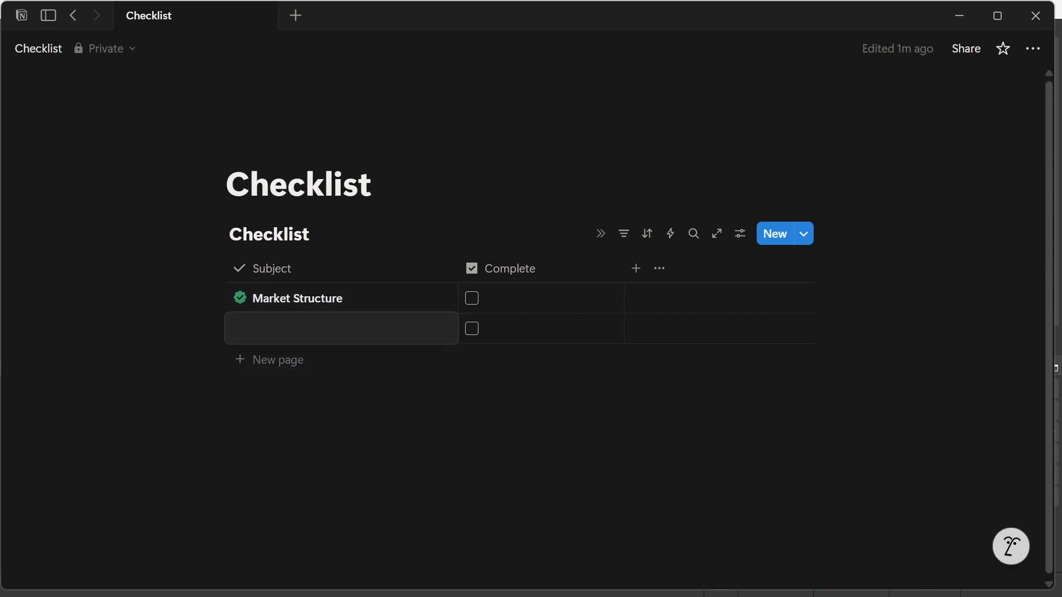
pyautogui.write('n')
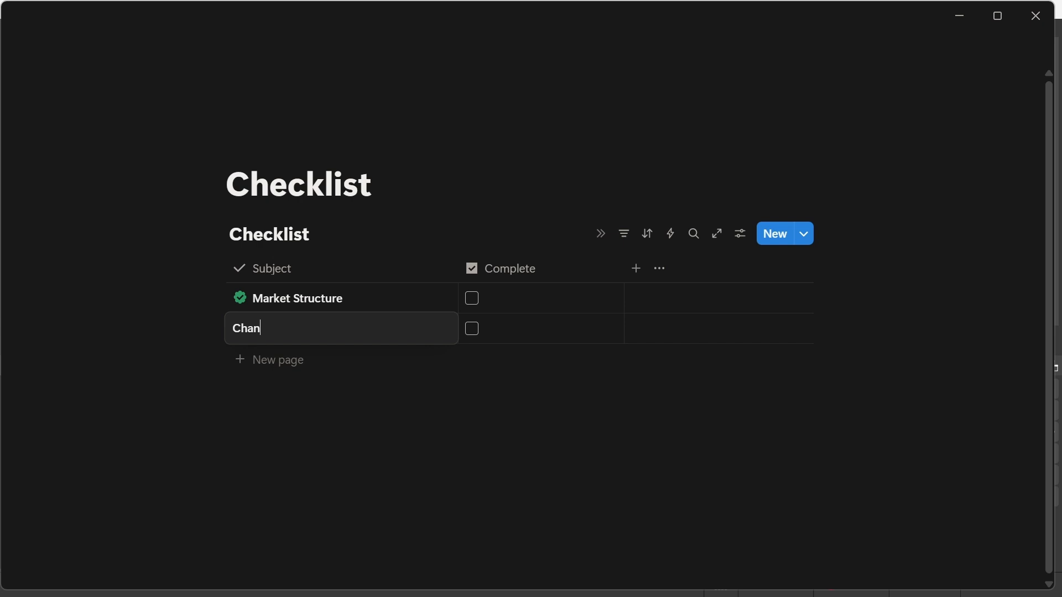
pyautogui.write('ge In th')
pyautogui.press('BackSpace')
pyautogui.press('BackSpace')
pyautogui.write('The State OF')
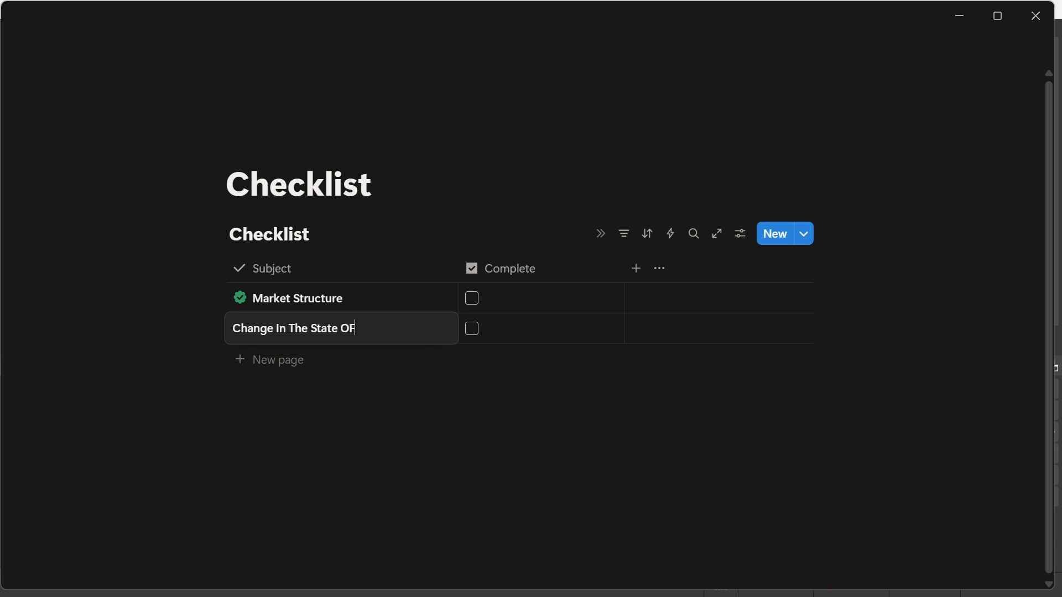
pyautogui.write(' Delivery')
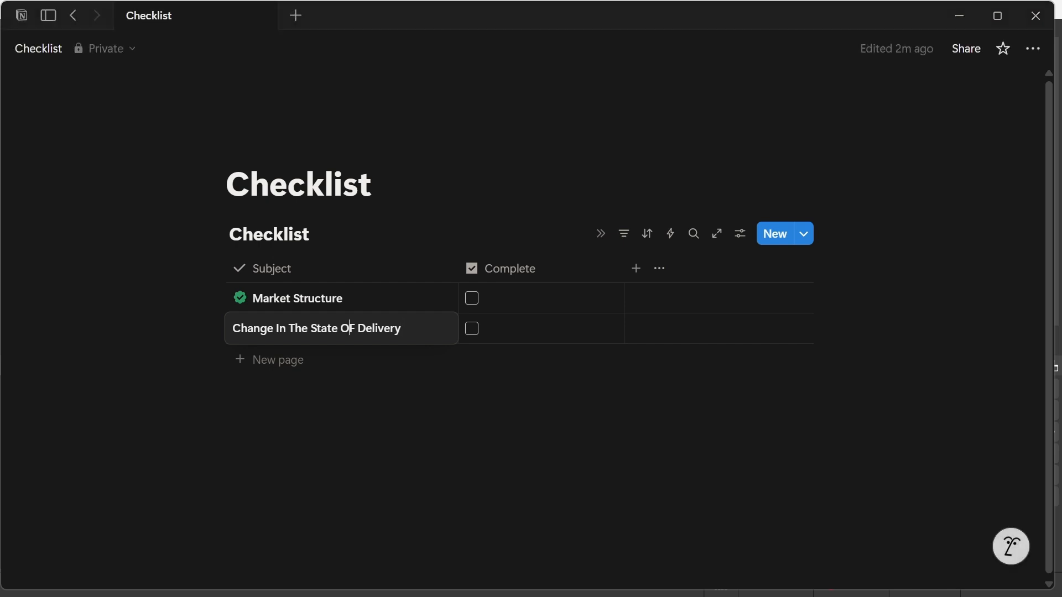
pyautogui.press('Delete')
pyautogui.write('f')
# Add a third entry named "Entry" to the Checklist database
pyautogui.click(278, 362)
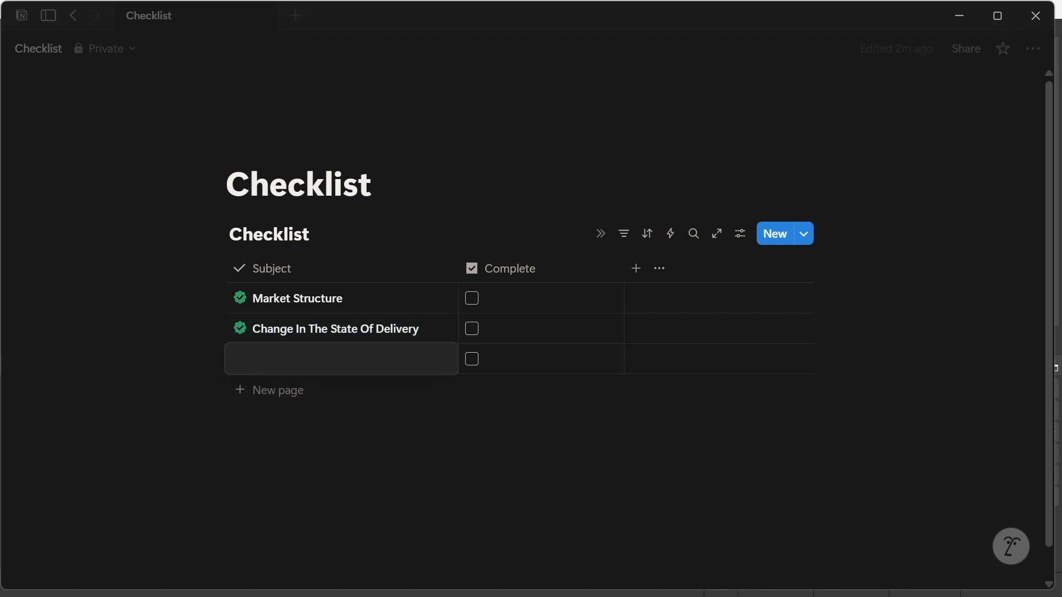
pyautogui.write('Entry')
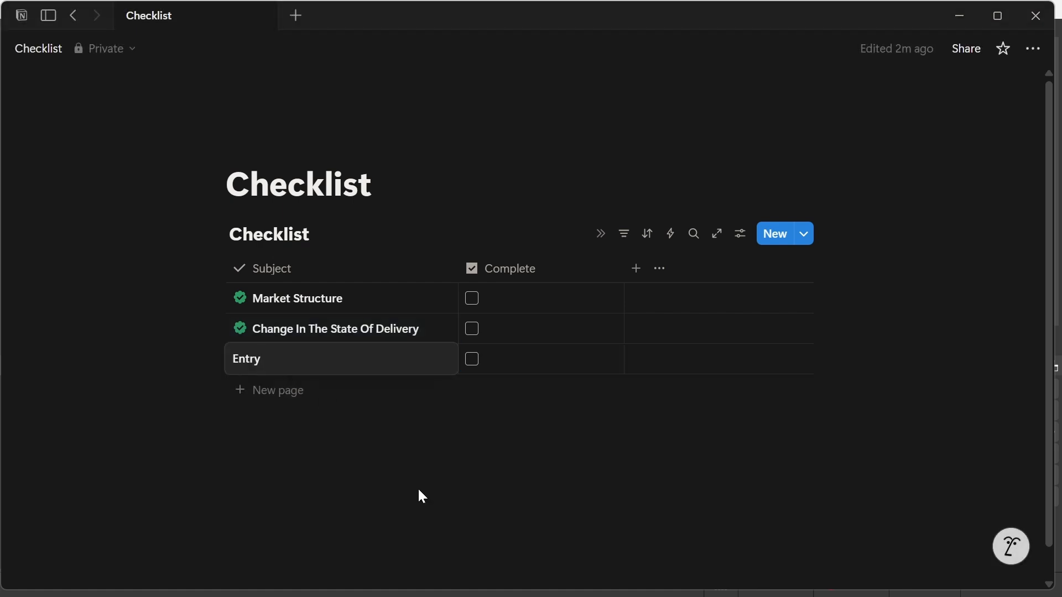
pyautogui.press('Return')
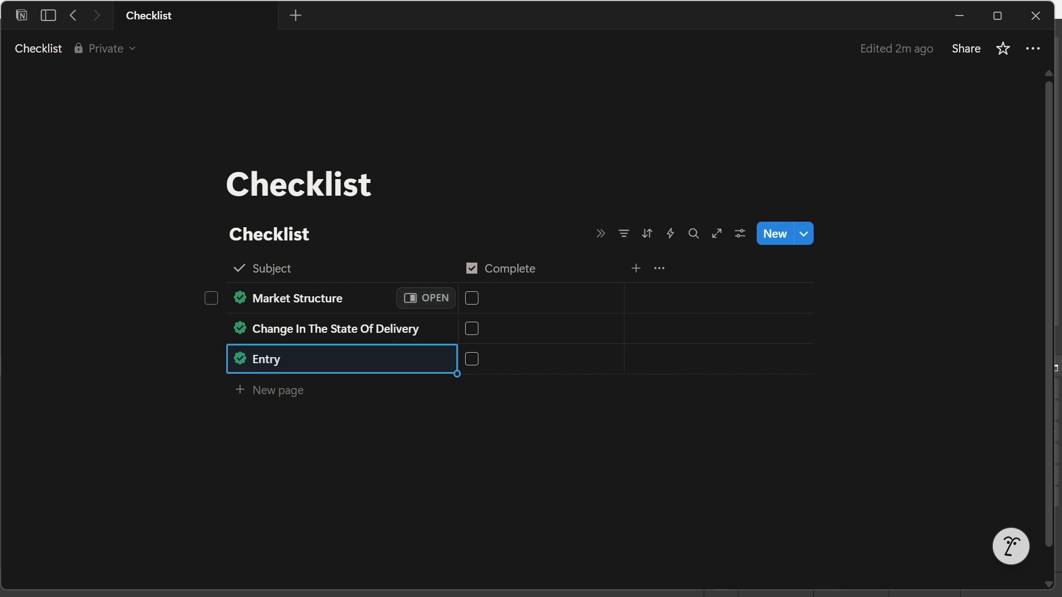
# Switch the Checklist database view from Table to the List layout
pyautogui.click(740, 233)
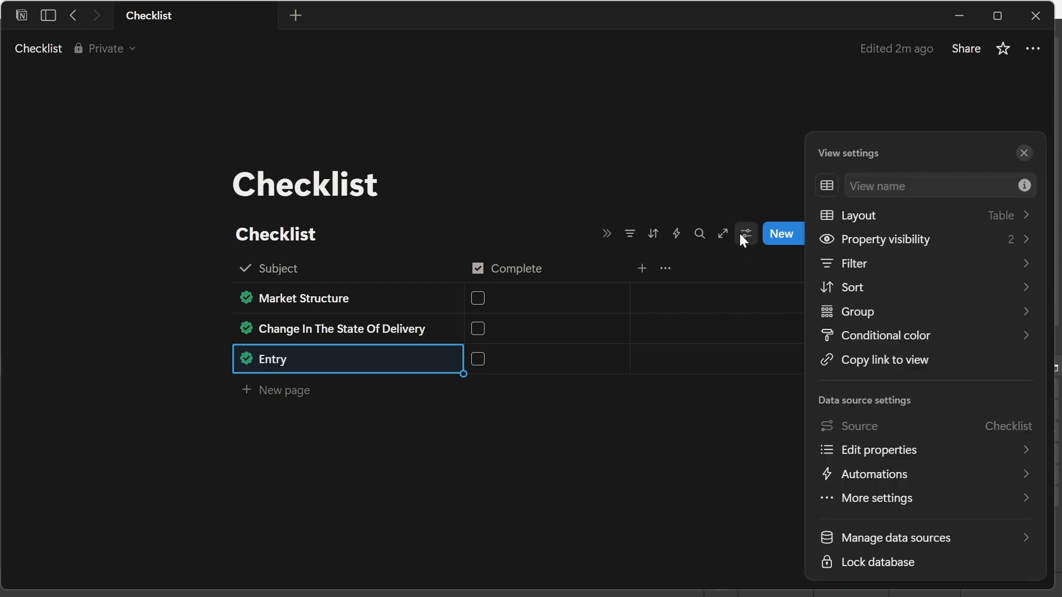
pyautogui.click(909, 220)
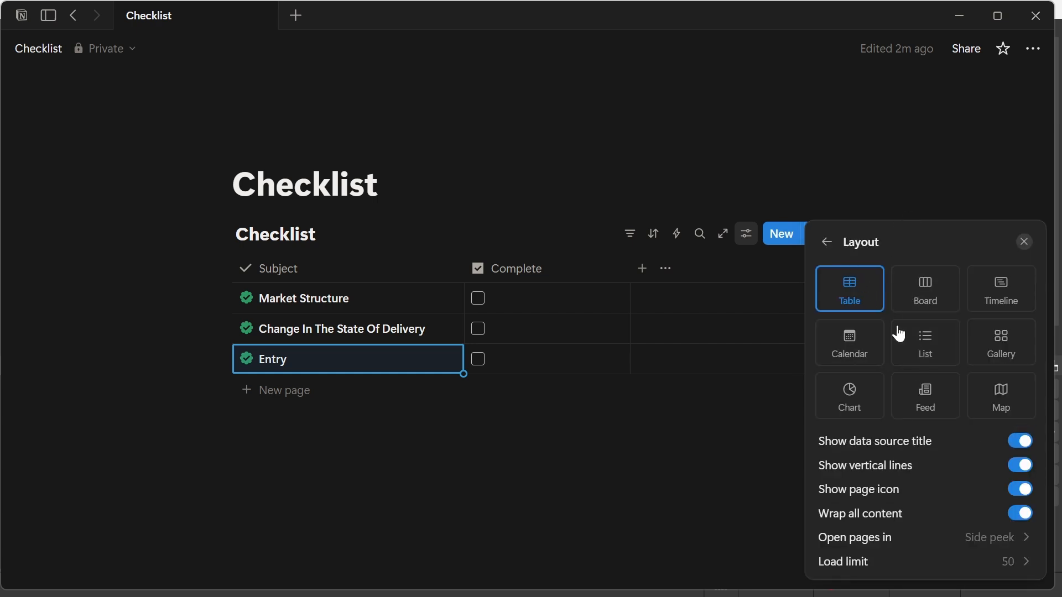
pyautogui.click(929, 354)
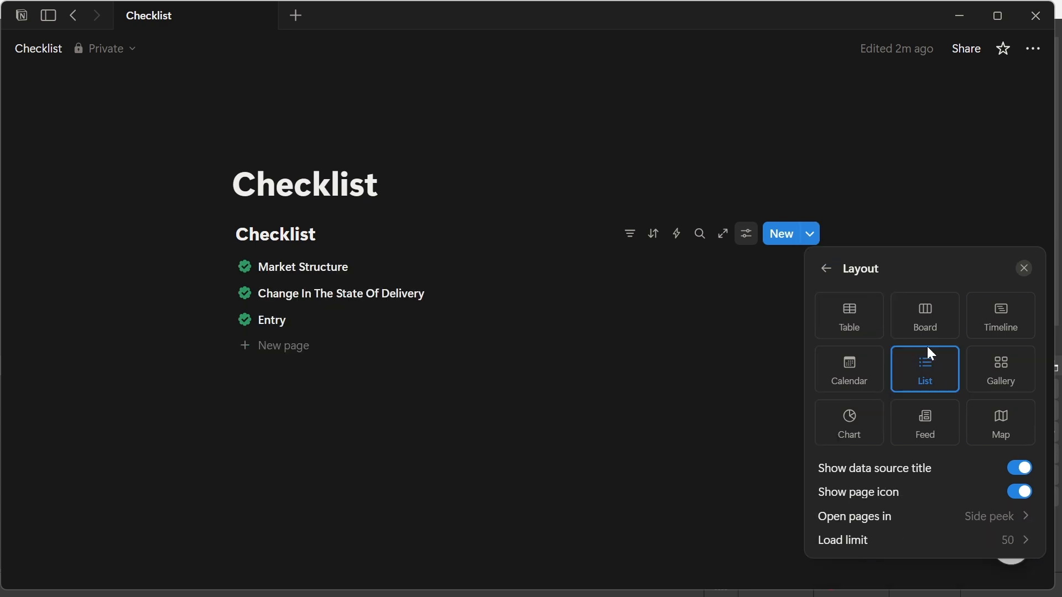
pyautogui.click(676, 447)
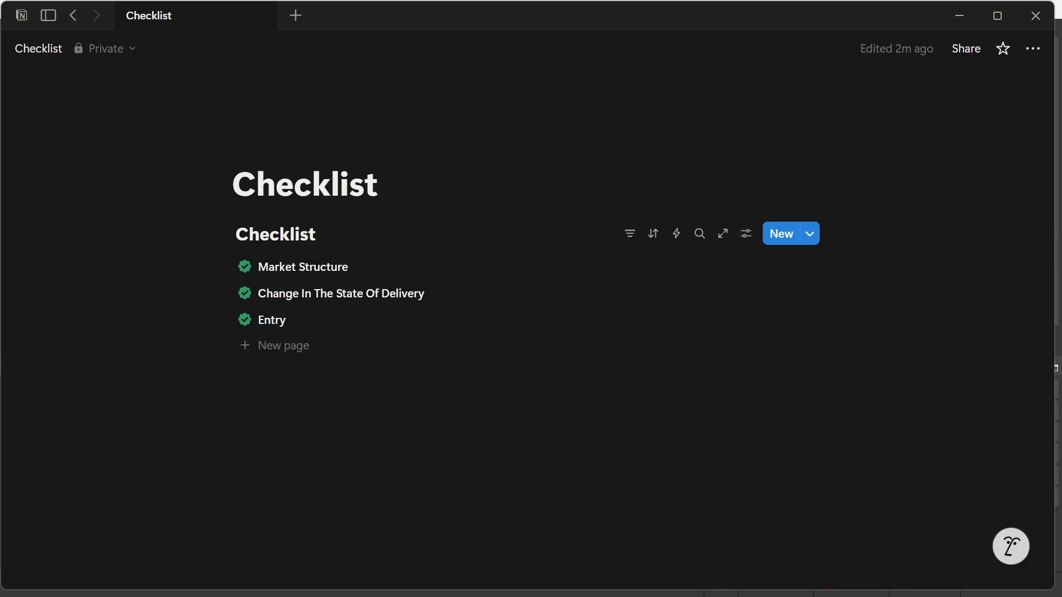
# Make the Complete property visible in the Checklist database's list view
pyautogui.click(748, 235)
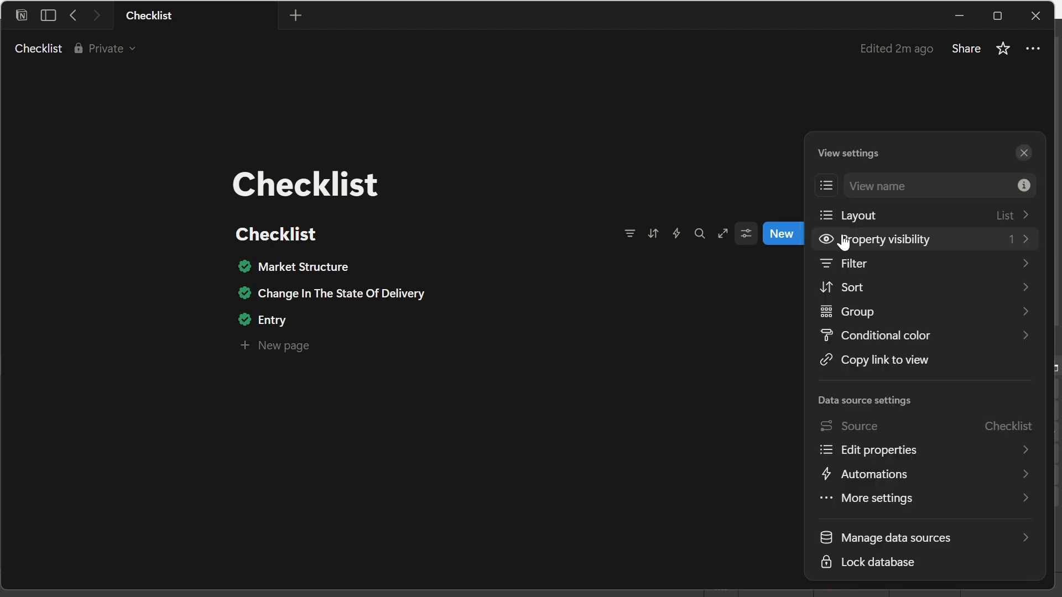
pyautogui.click(927, 243)
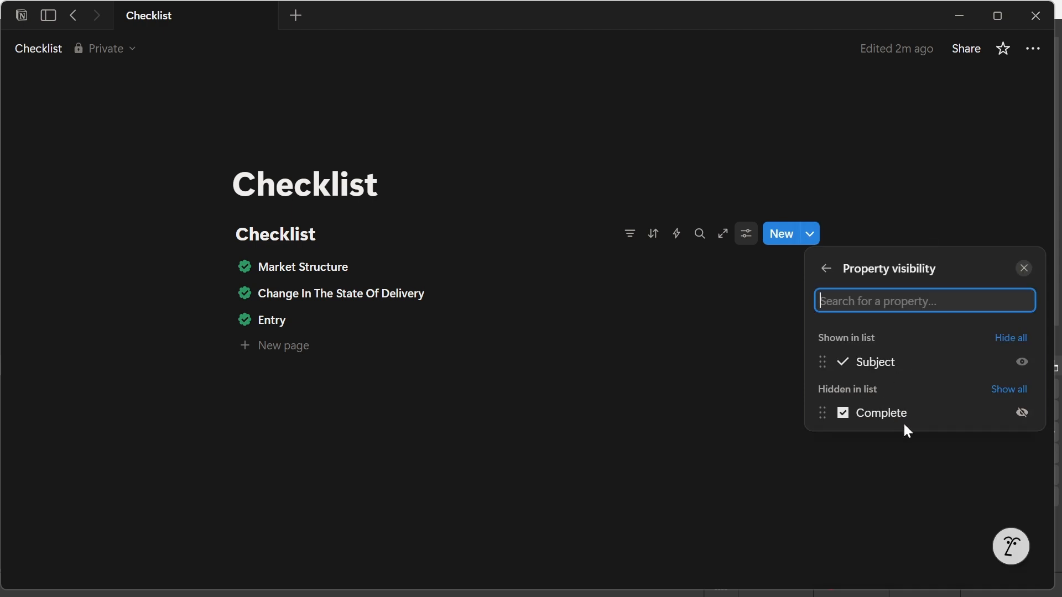
pyautogui.click(1022, 413)
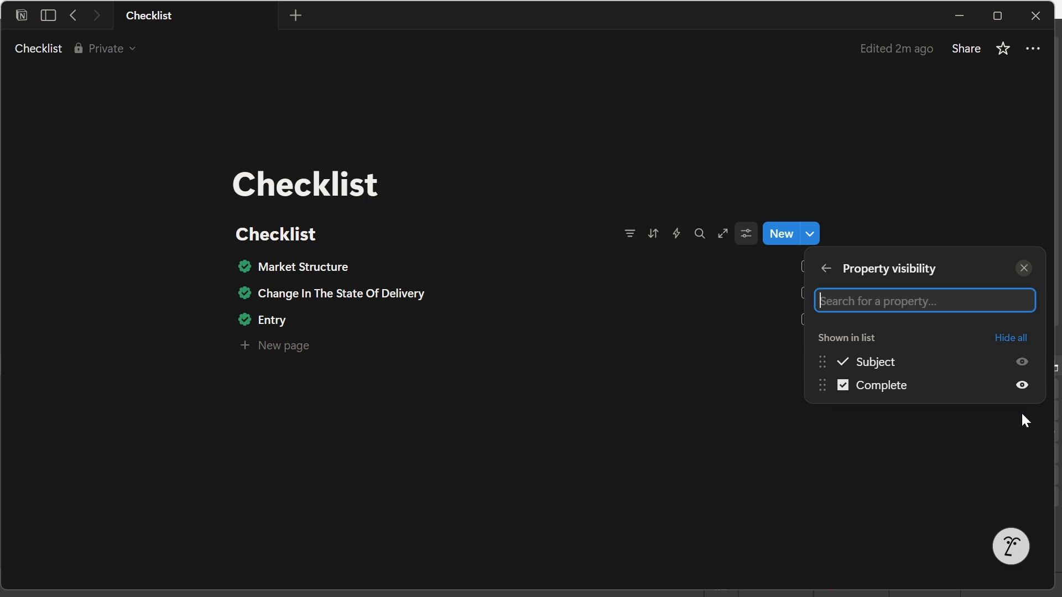
pyautogui.click(701, 422)
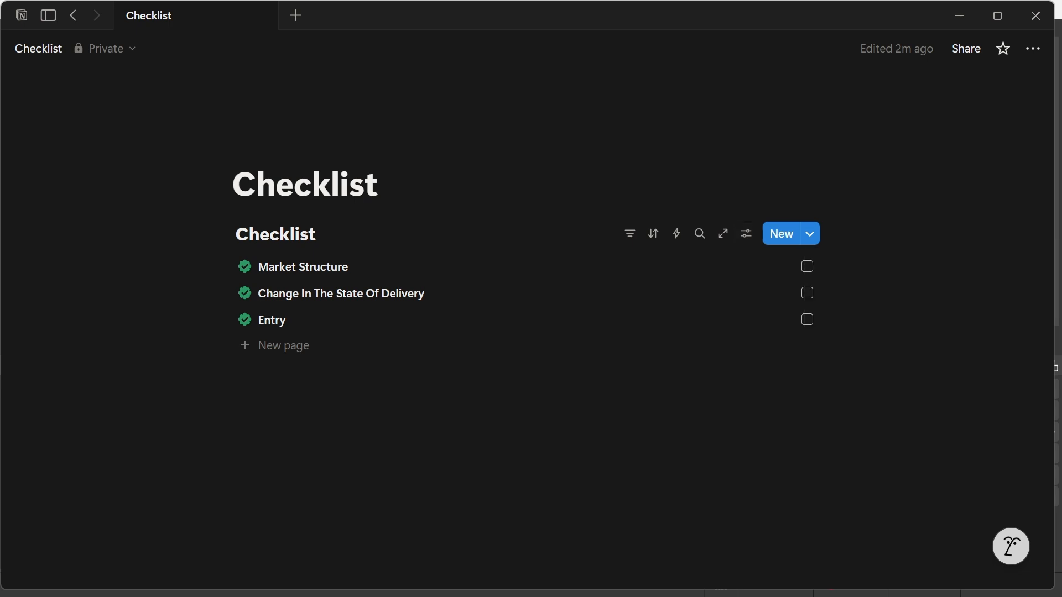
# Mark Market Structure, Change In The State Of Delivery and Entry as complete
pyautogui.click(809, 270)
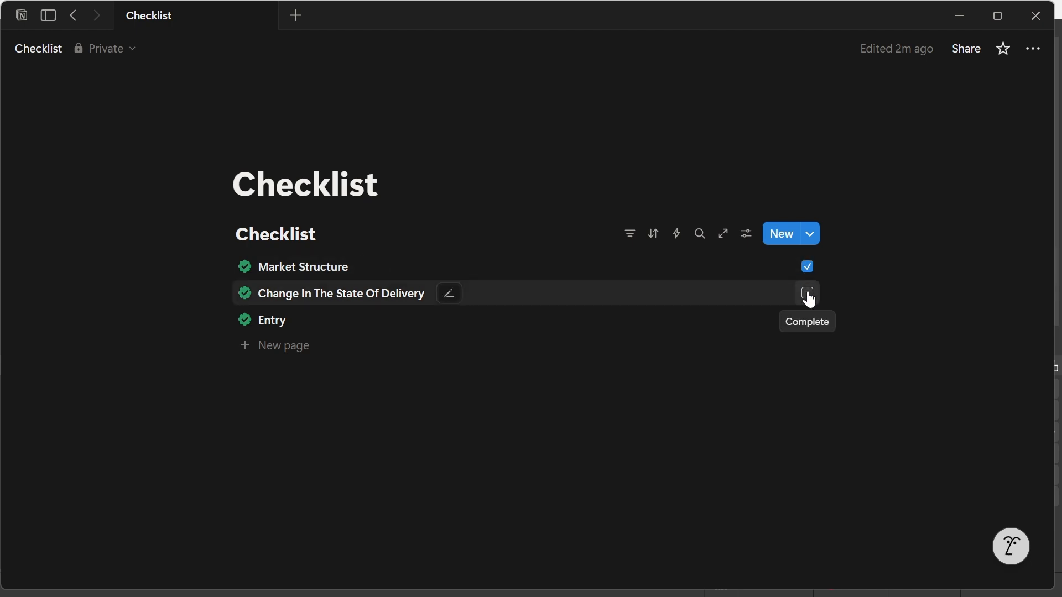
pyautogui.click(808, 296)
pyautogui.click(809, 321)
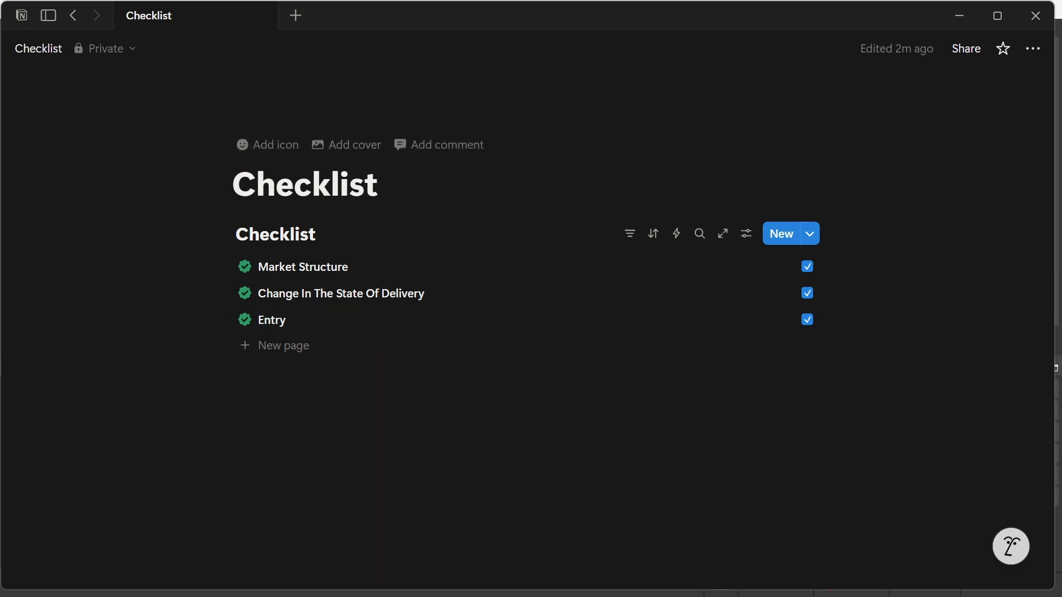
# Give the Checklist page the emoji of a businessman with a chart as its icon and add a cover image
pyautogui.click(270, 157)
pyautogui.click(268, 161)
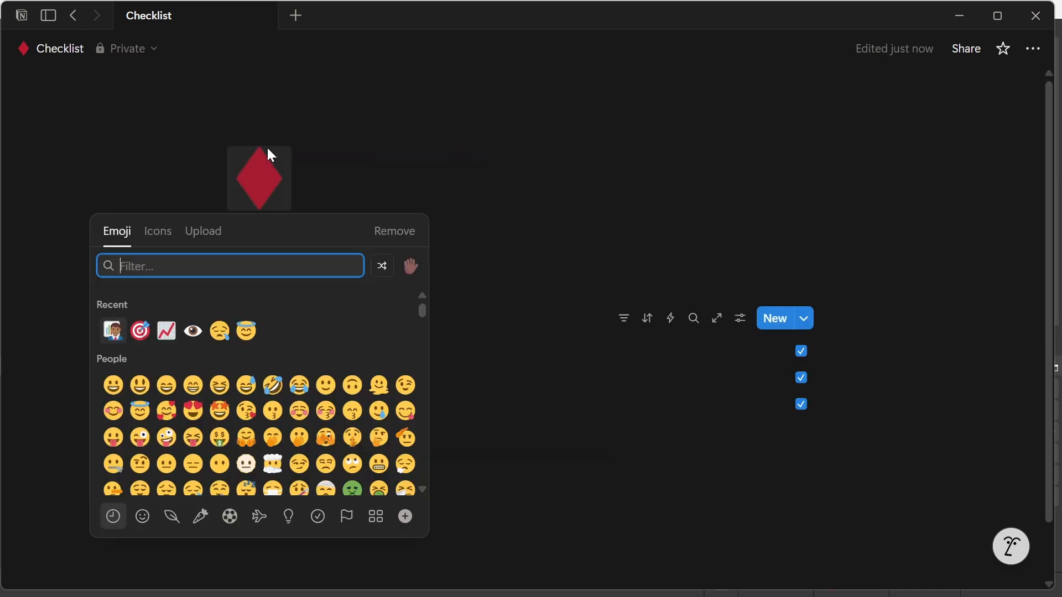
pyautogui.click(114, 332)
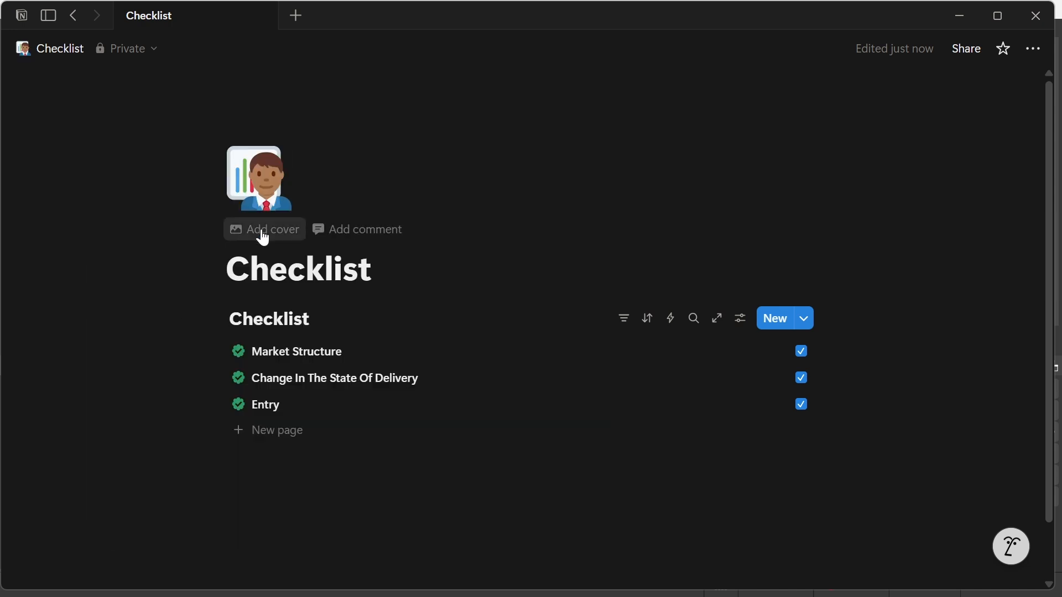
pyautogui.click(263, 230)
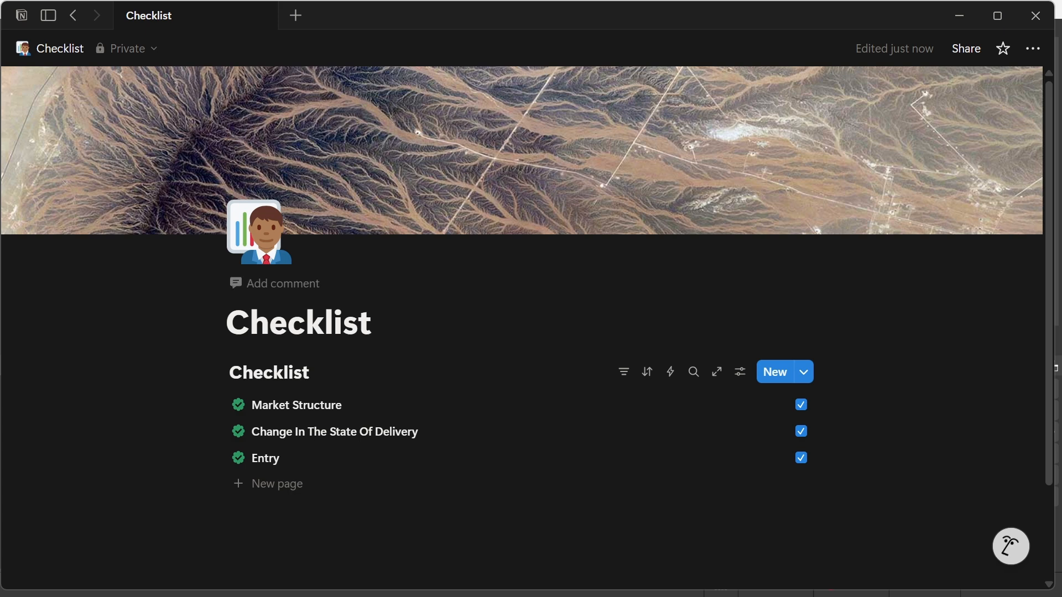
# Insert two divider lines between the page title and the Checklist database
pyautogui.click(372, 322)
pyautogui.press('Return')
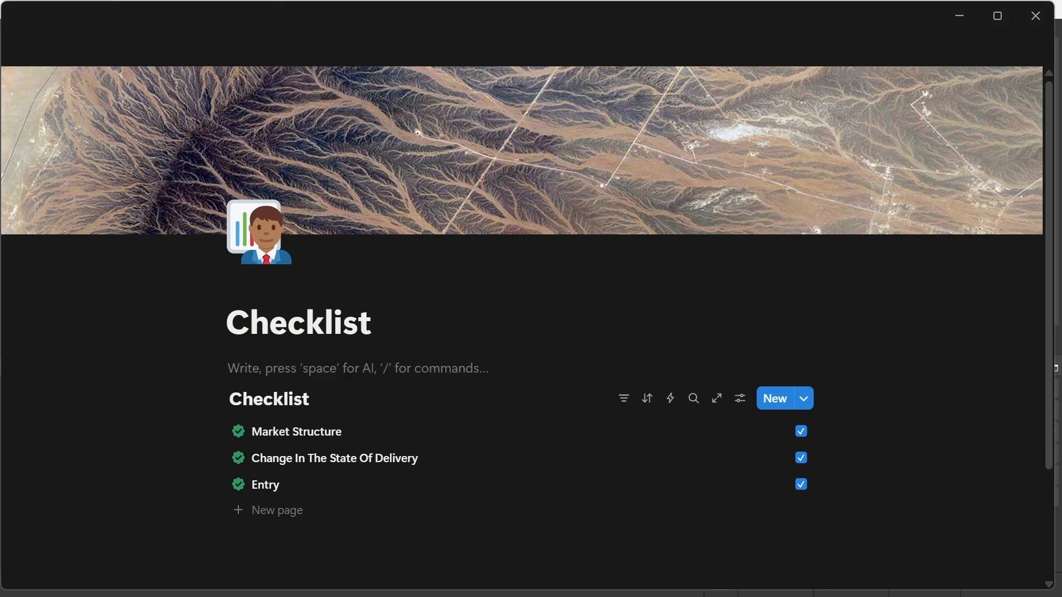
pyautogui.write('---')
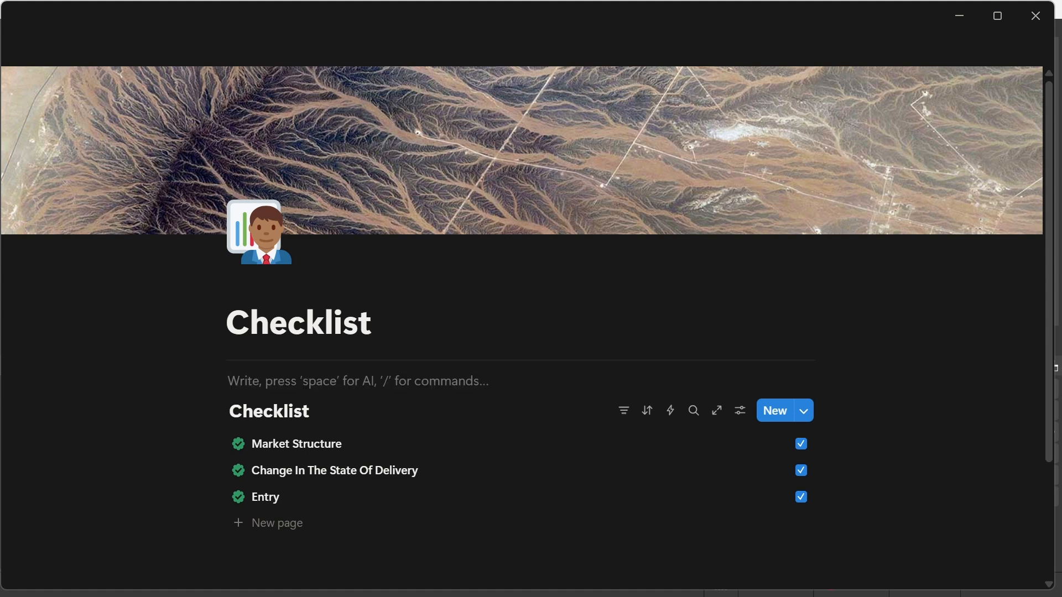
pyautogui.write('---')
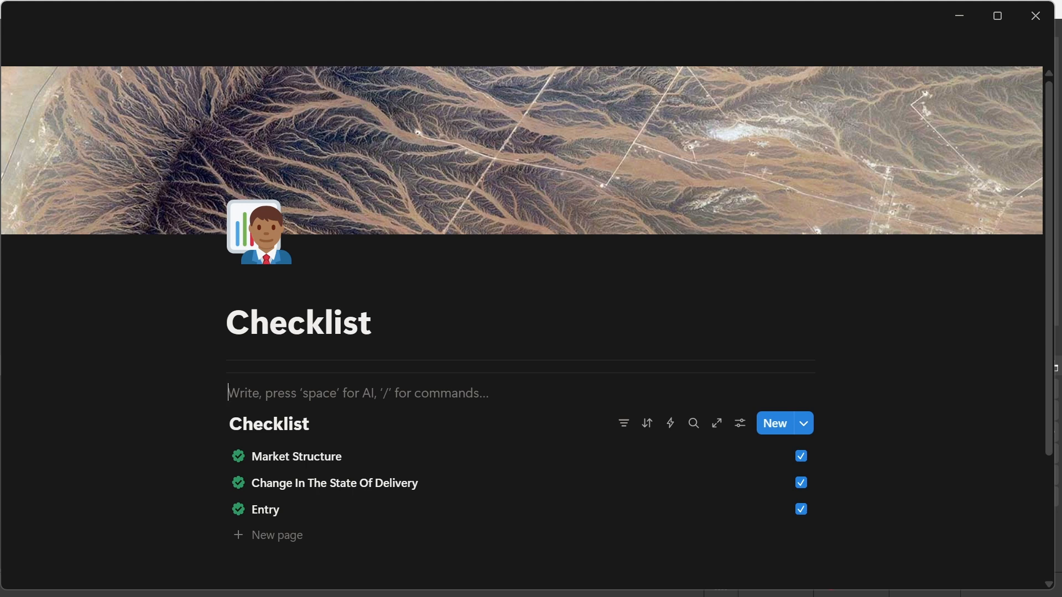
# Insert a button block below the dividers and name it Reset
pyautogui.write('/')
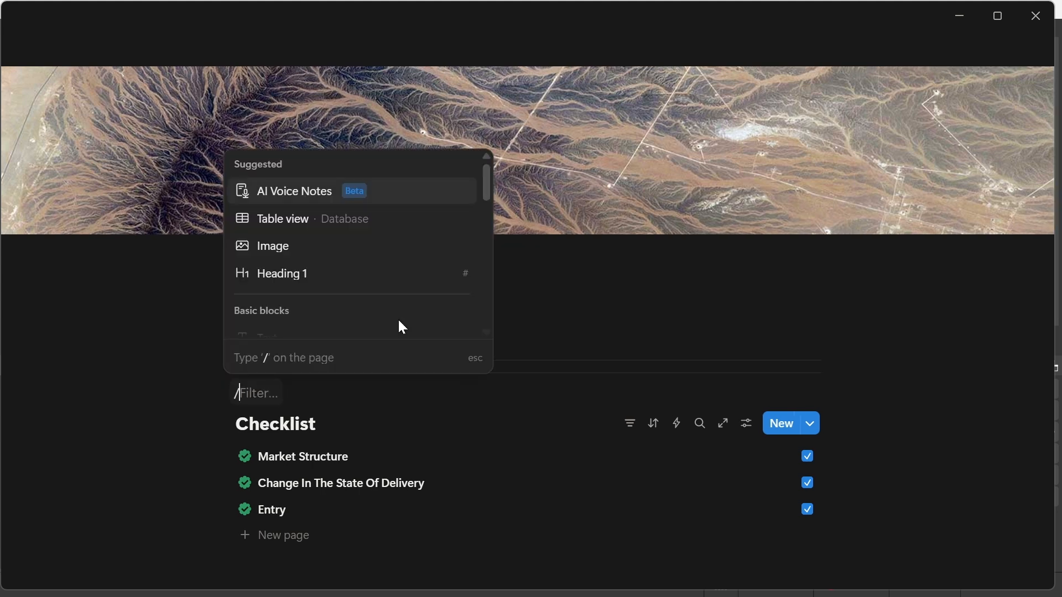
pyautogui.write('button')
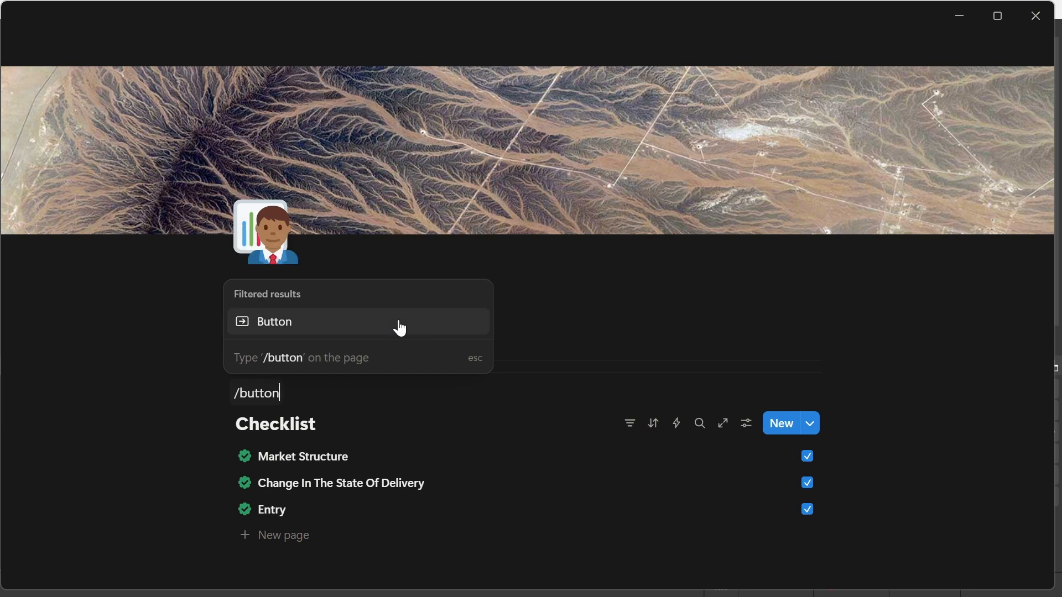
pyautogui.click(365, 327)
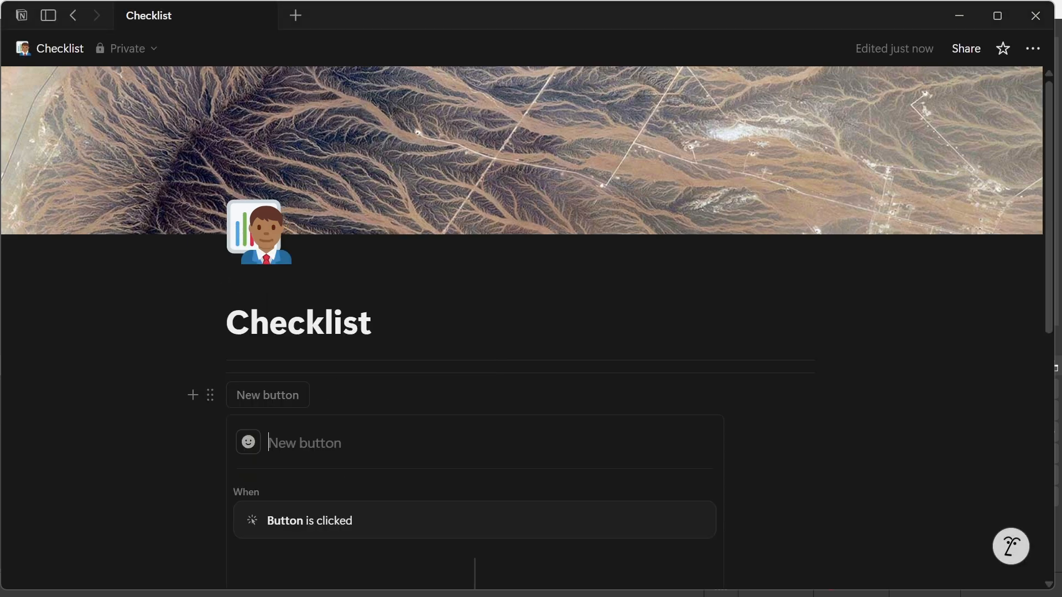
pyautogui.write('Res')
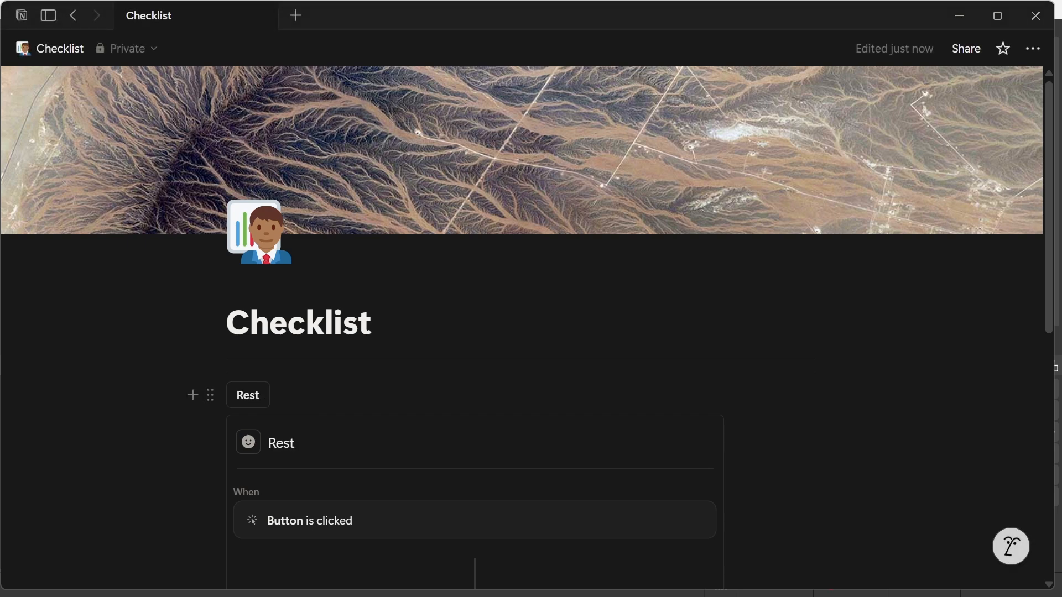
pyautogui.write('et')
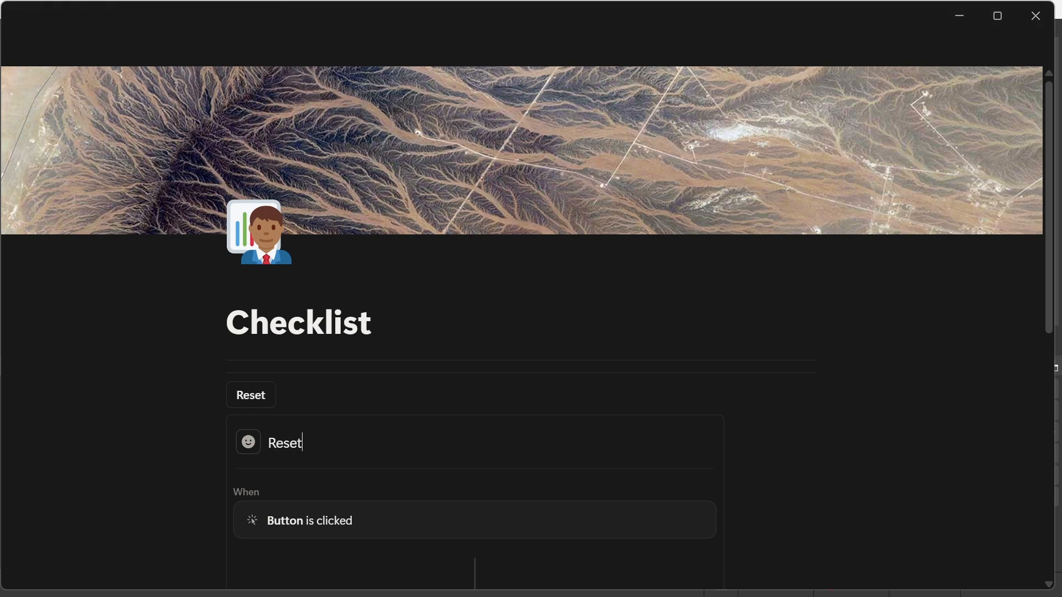
# Give the Reset button a green clockwise arrow icon, finding it with the icon filter "Arrow clockwise"
pyautogui.click(241, 436)
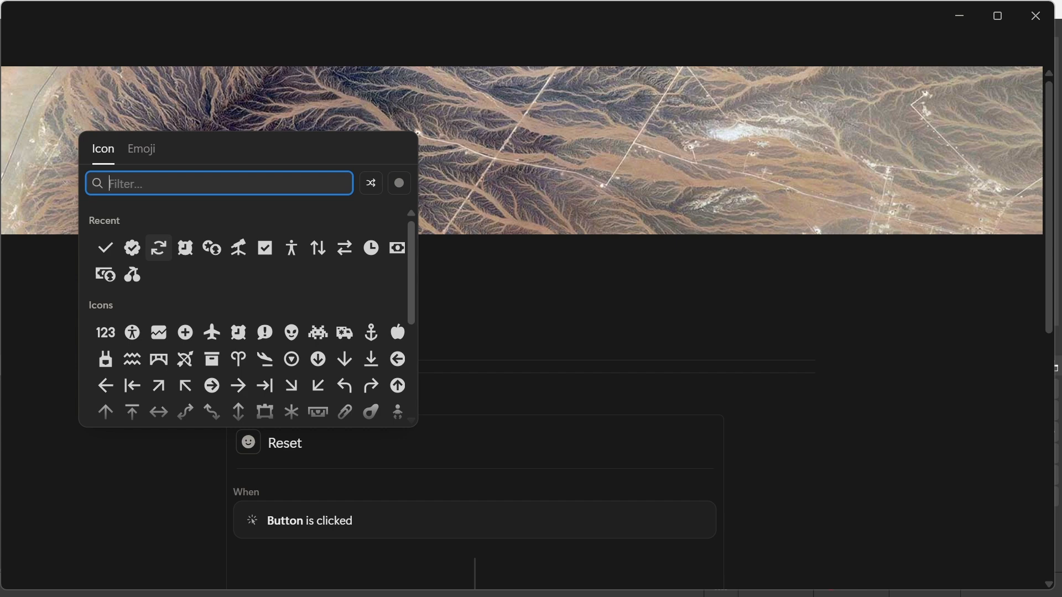
pyautogui.write('Arrow')
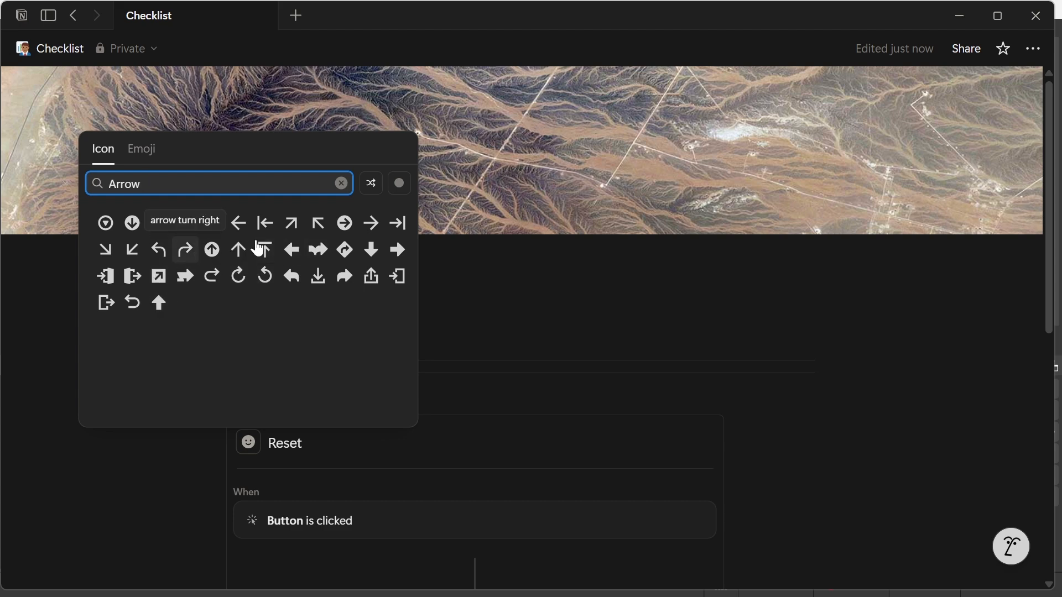
pyautogui.write('c')
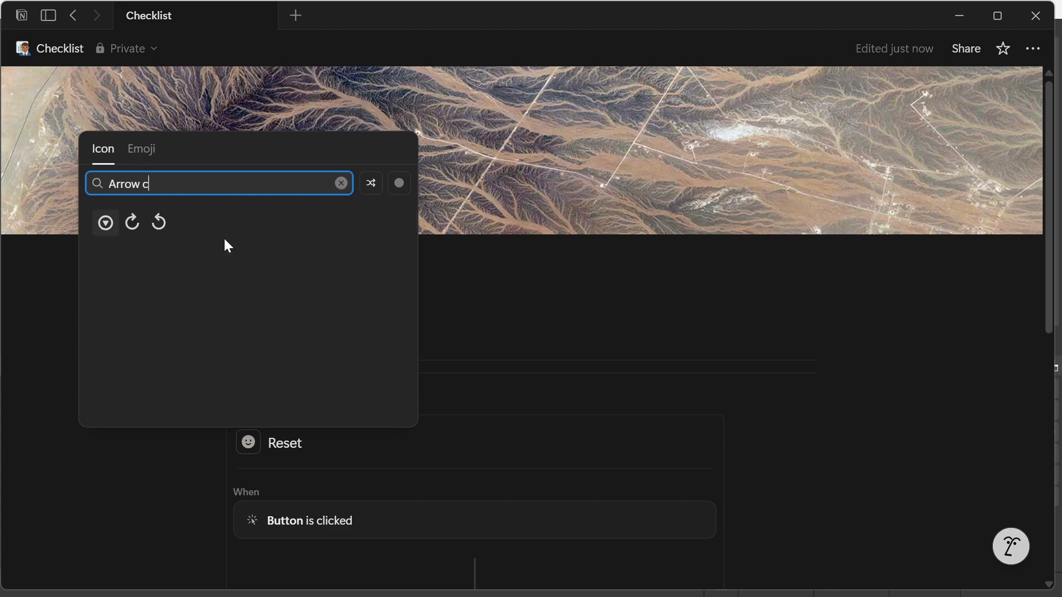
pyautogui.write('lock')
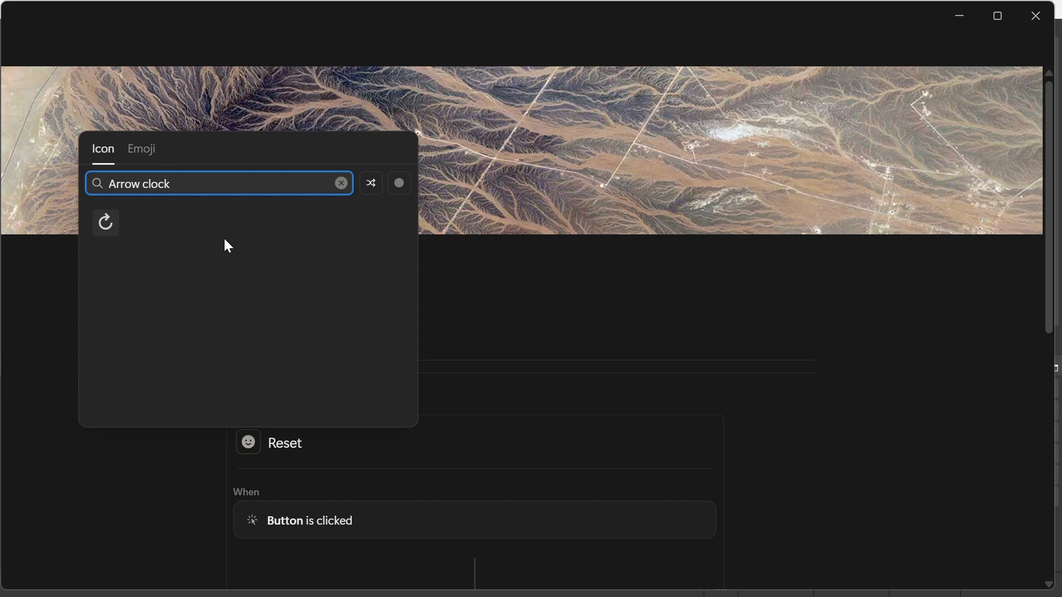
pyautogui.write('wise')
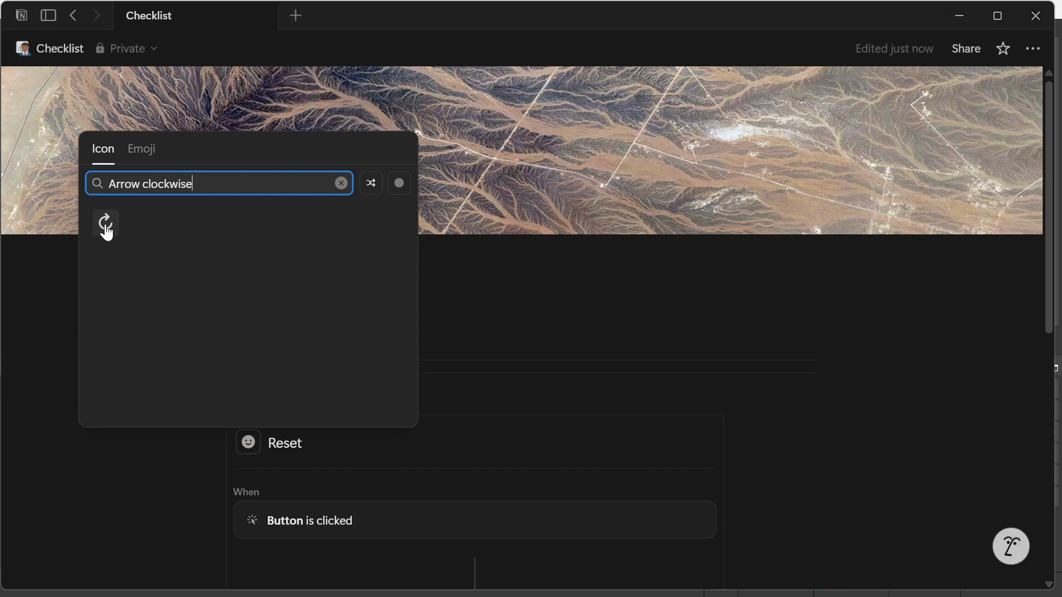
pyautogui.click(105, 223)
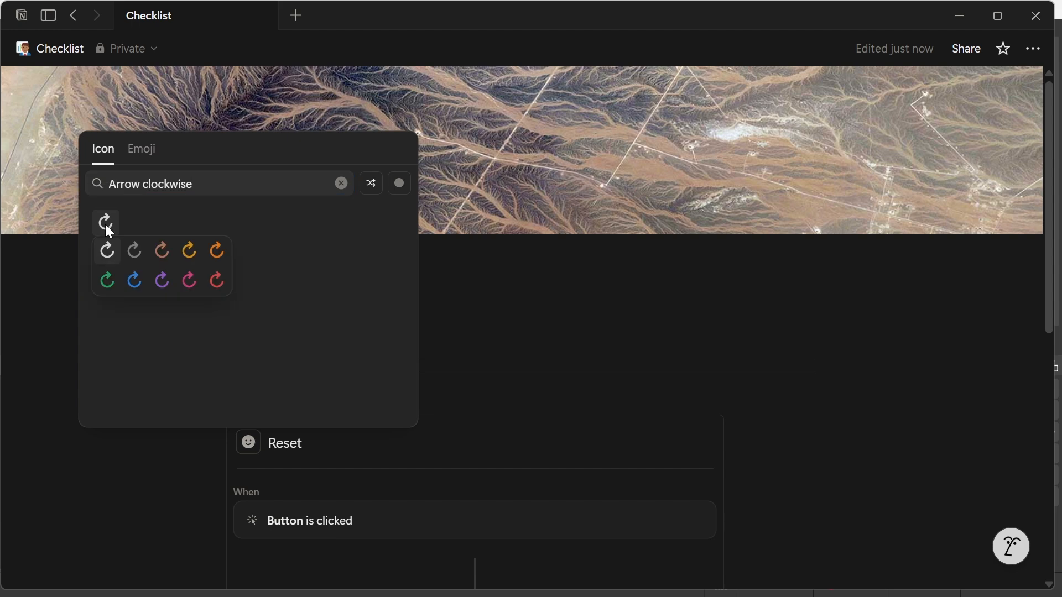
pyautogui.click(109, 280)
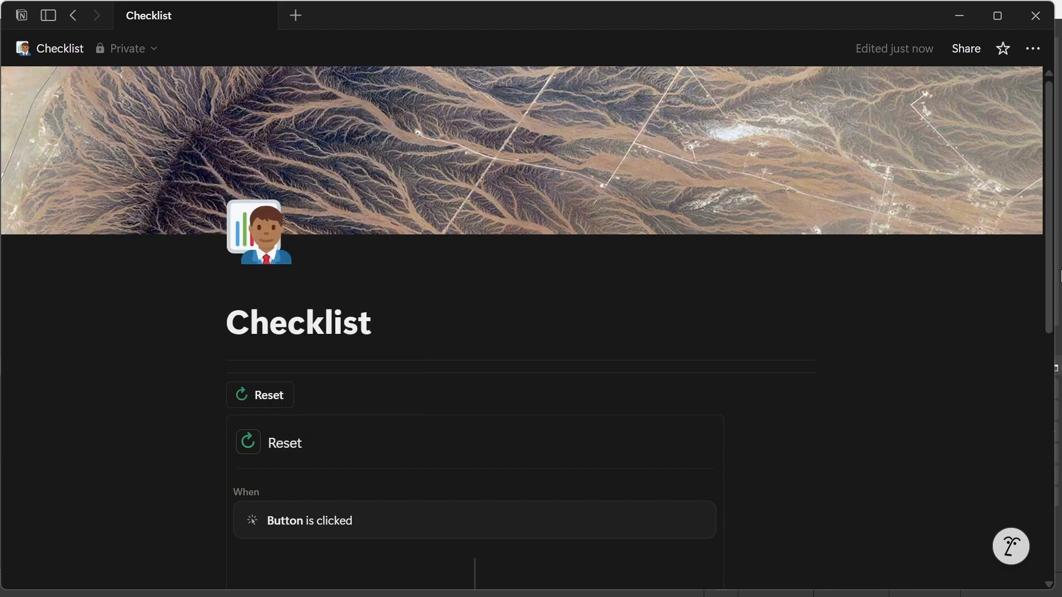
# Add an action to the Reset button that edits all pages in this page's Checklist database
pyautogui.moveTo(1050, 268); pyautogui.dragTo(1061, 345)
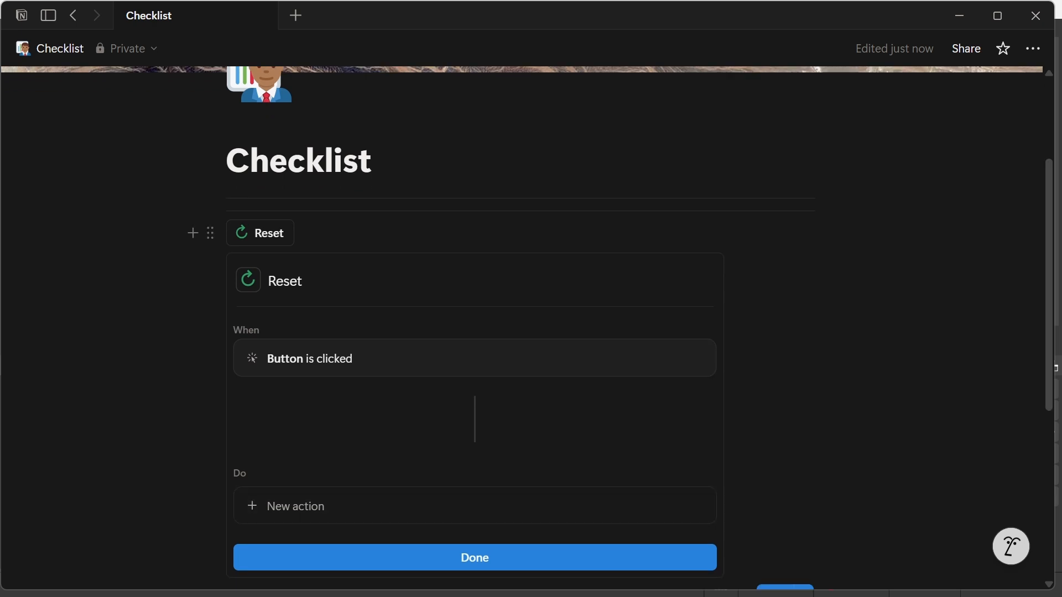
pyautogui.click(284, 517)
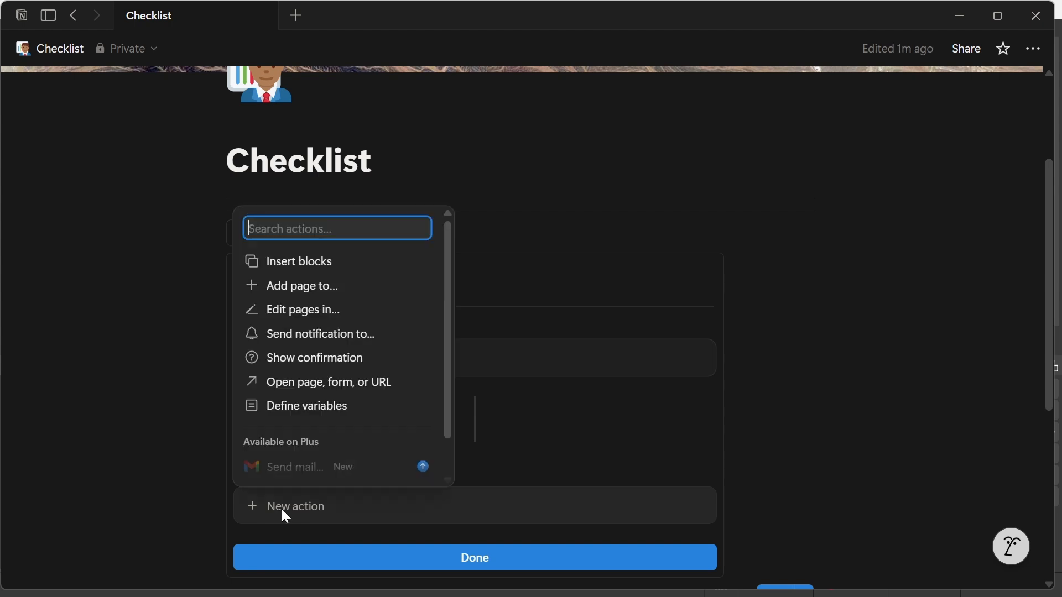
pyautogui.click(317, 319)
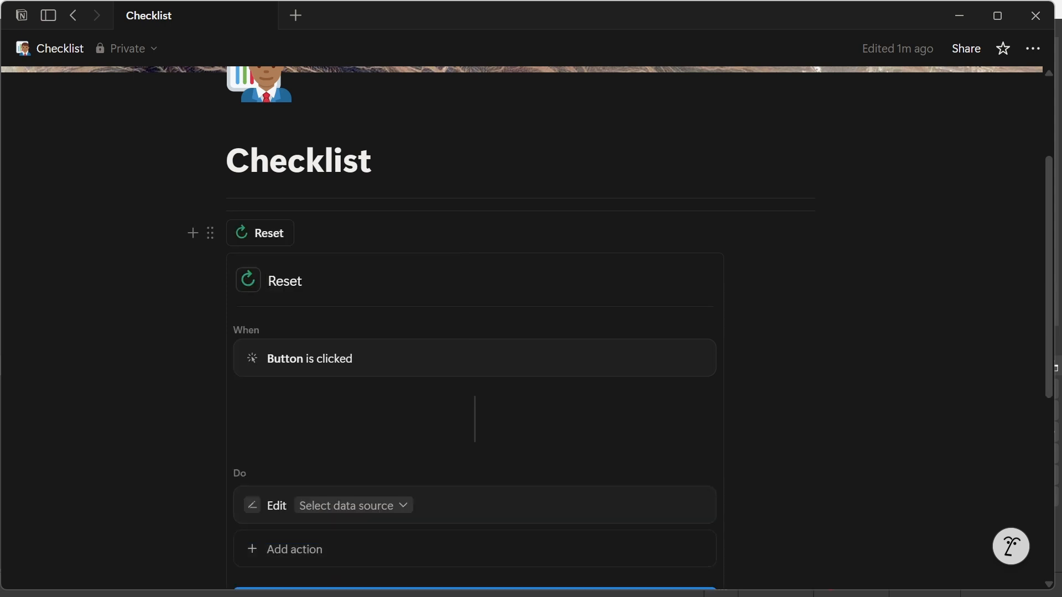
pyautogui.click(407, 510)
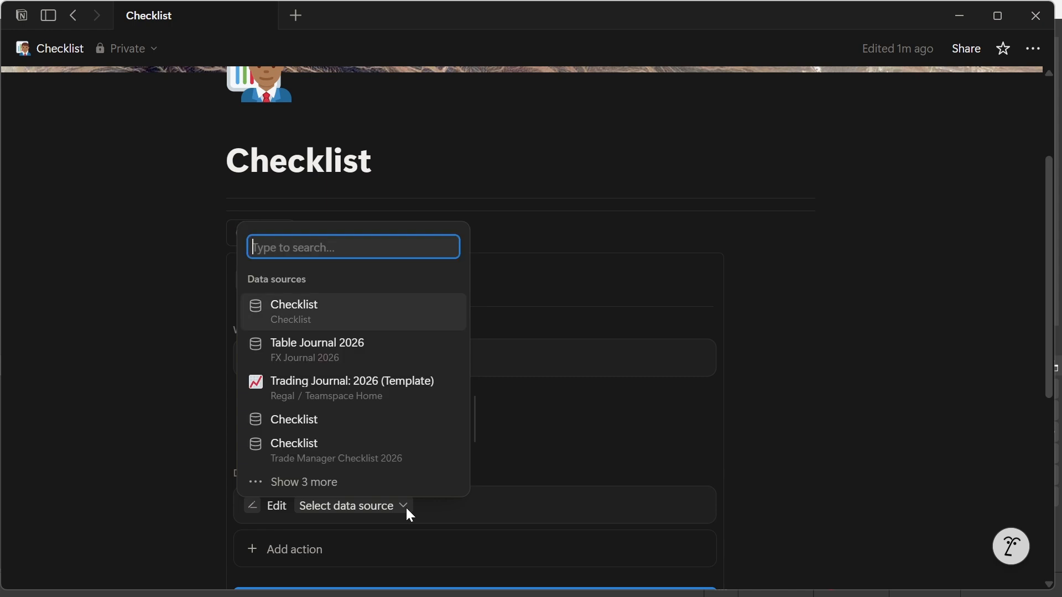
pyautogui.click(326, 305)
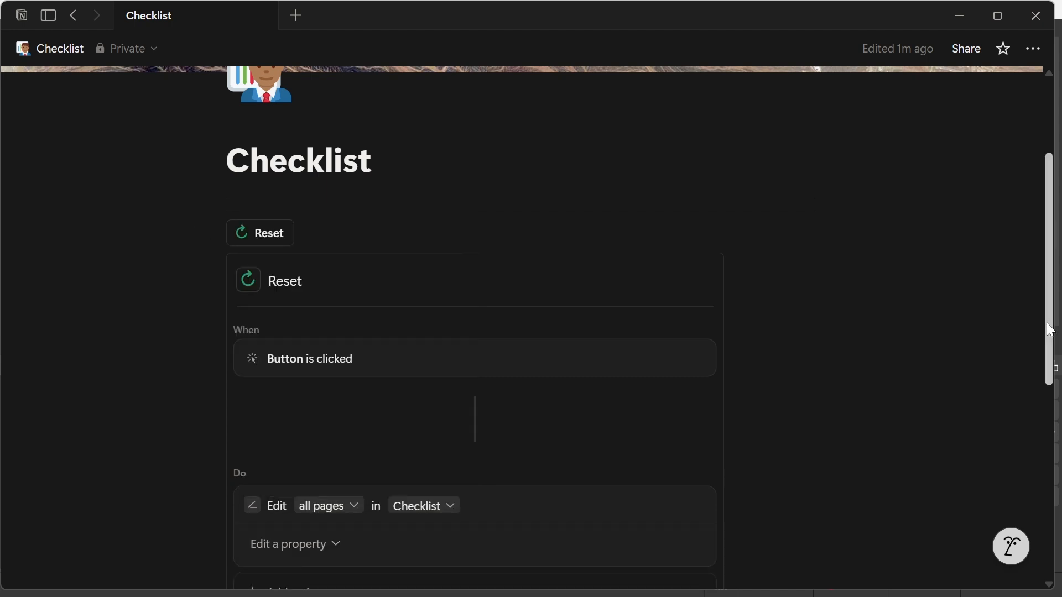
# Make the Reset action set the Complete property to Unchecked and finish the button's setup
pyautogui.scroll(-3, 1051, 377)
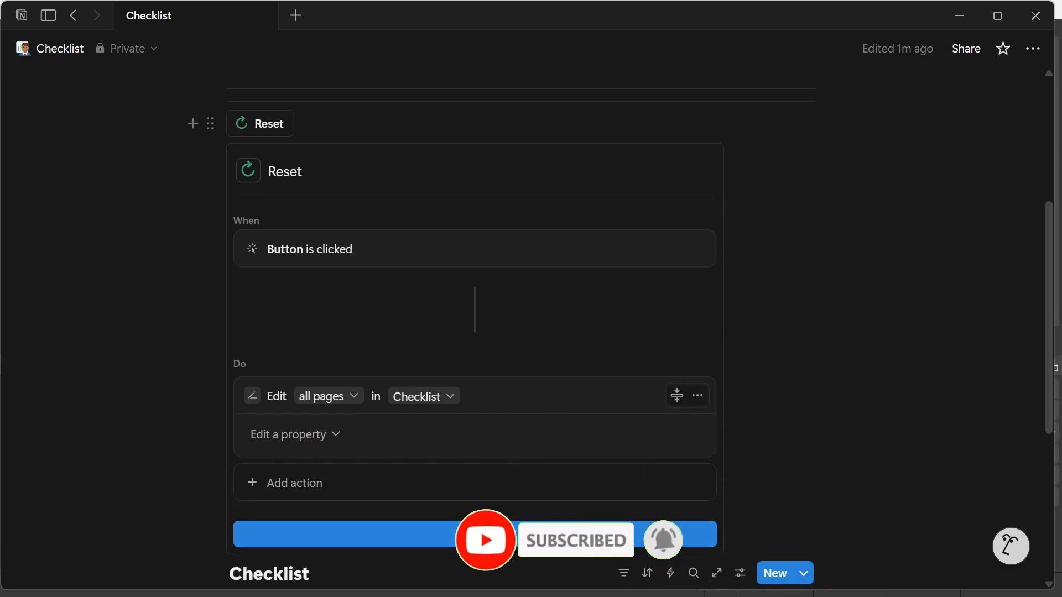
pyautogui.click(338, 434)
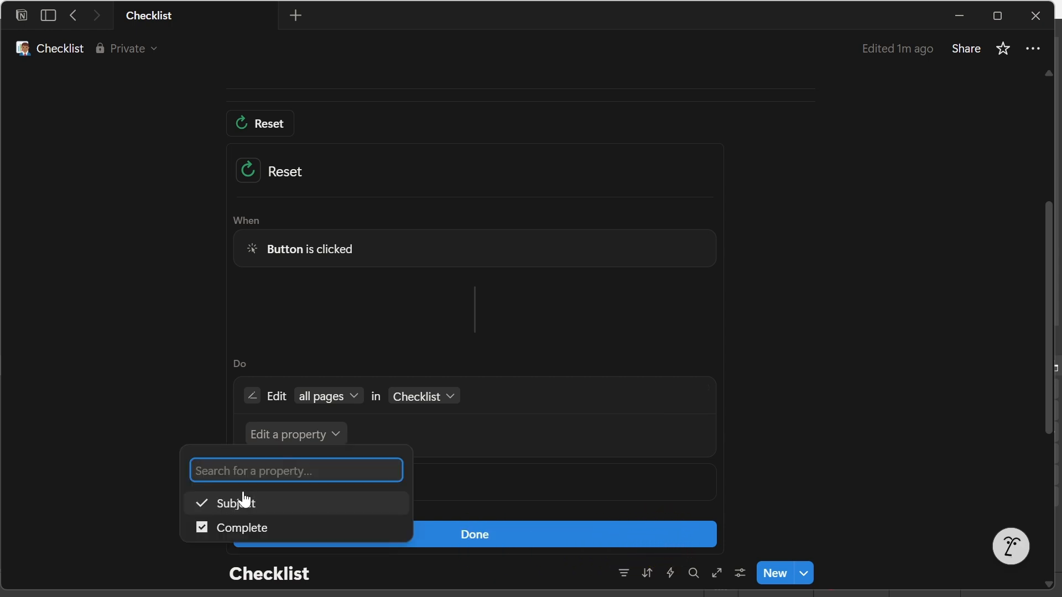
pyautogui.click(206, 527)
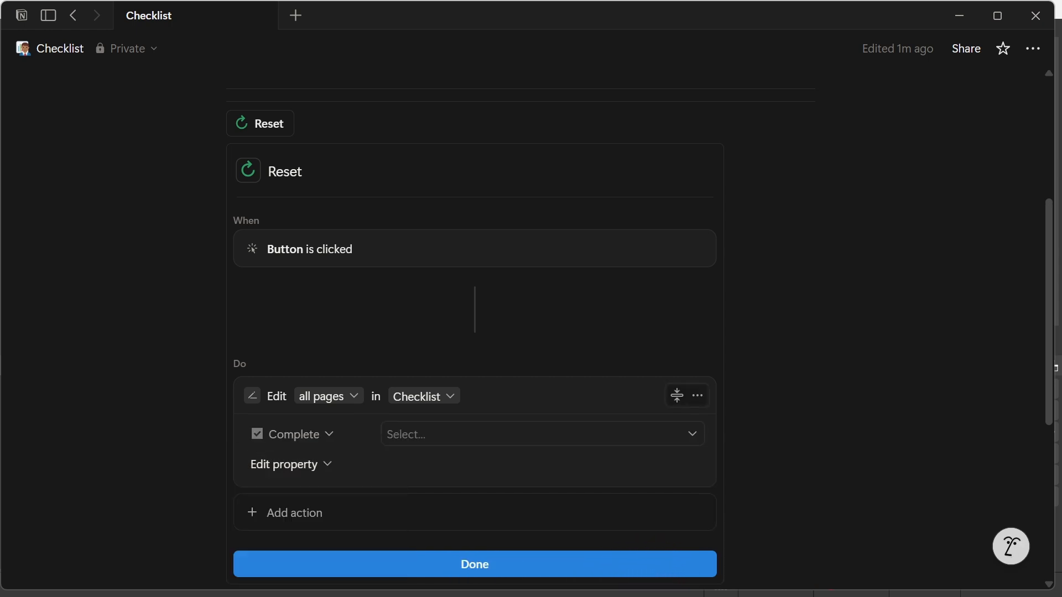
pyautogui.scroll(-1, 1055, 368)
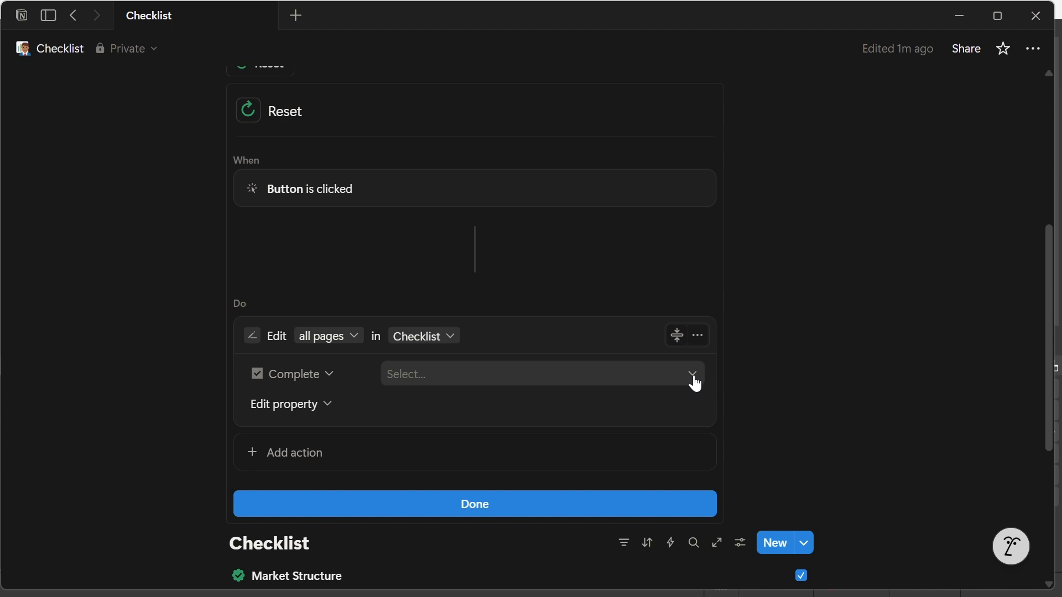
pyautogui.click(693, 376)
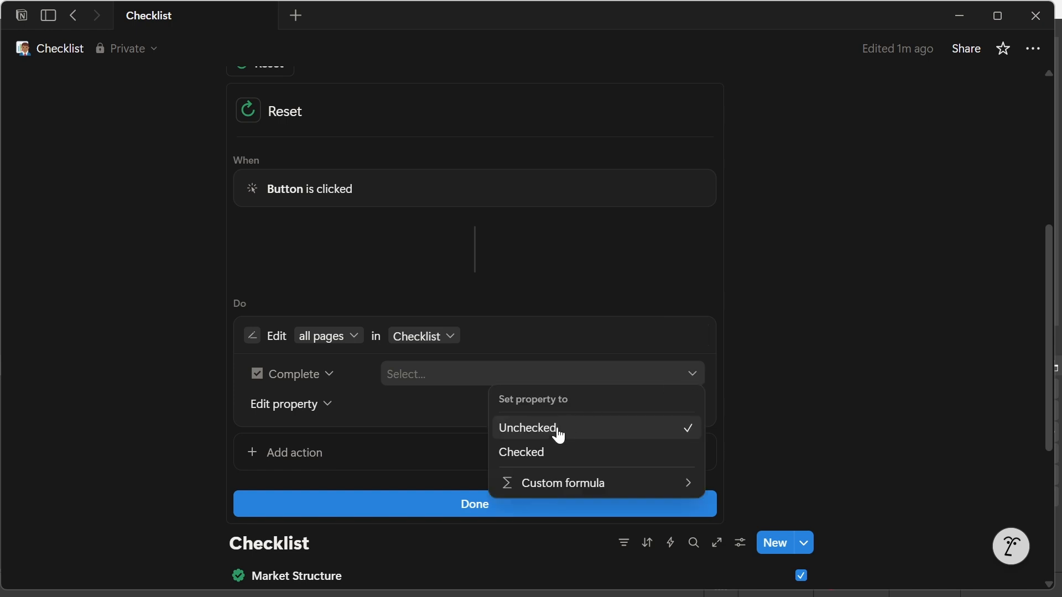
pyautogui.click(597, 438)
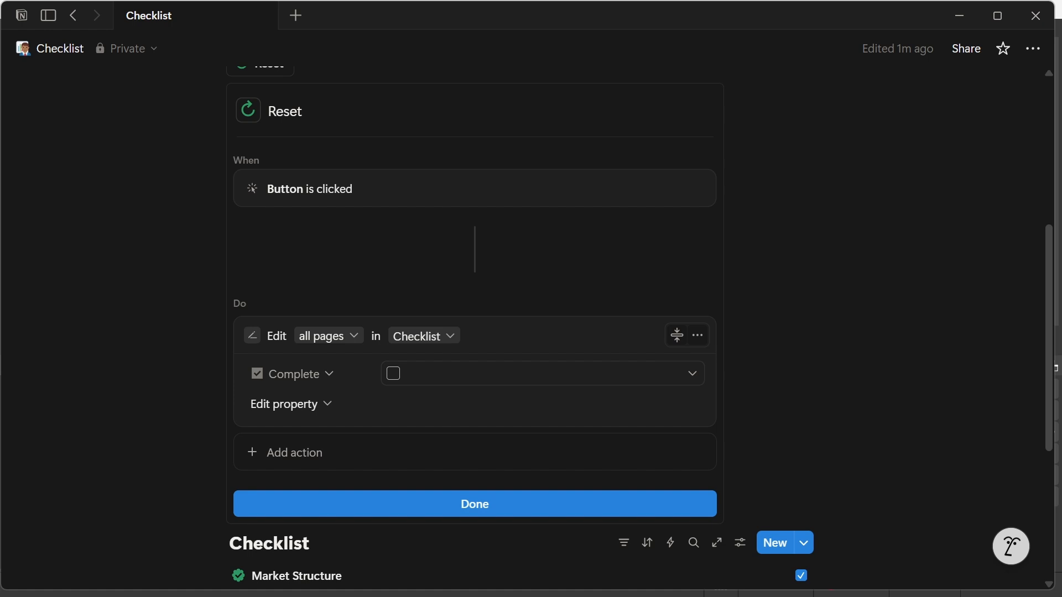
pyautogui.click(538, 507)
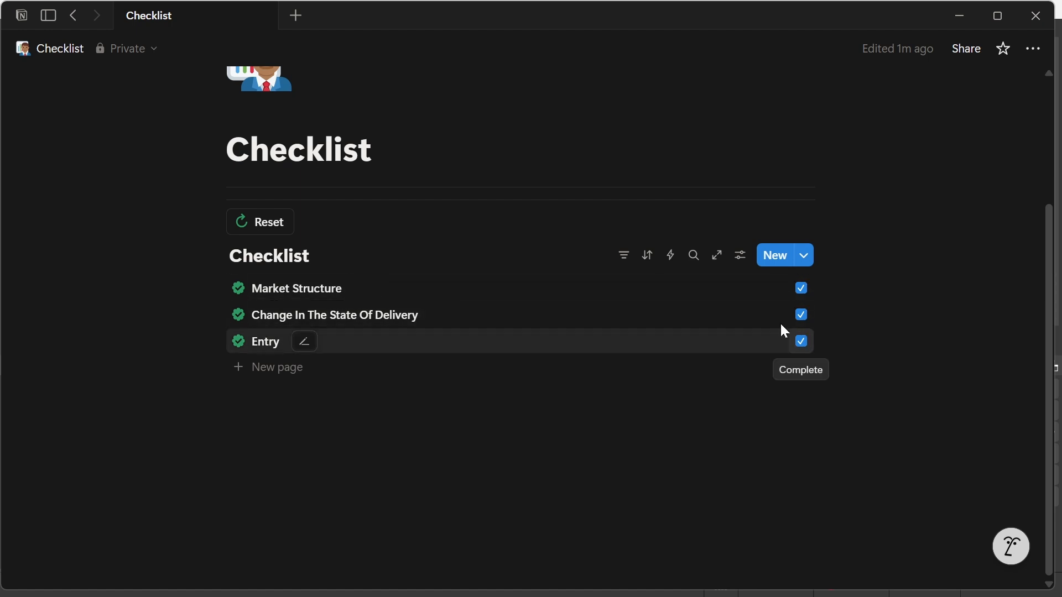
# Test the Reset button by running it, ticking all three checklist subjects again and running it once more
pyautogui.click(263, 224)
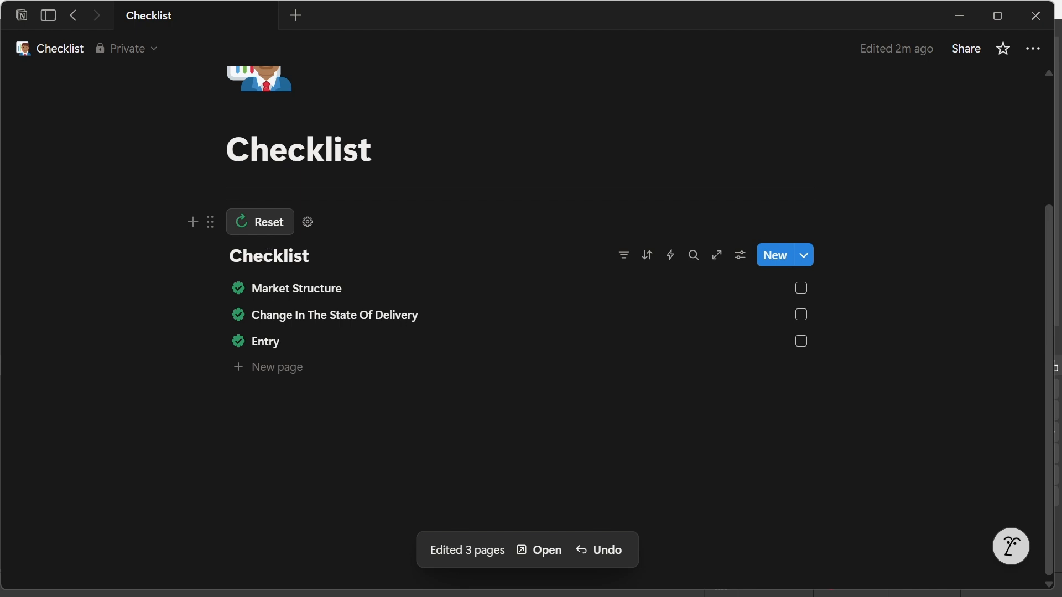
pyautogui.click(808, 291)
pyautogui.click(805, 315)
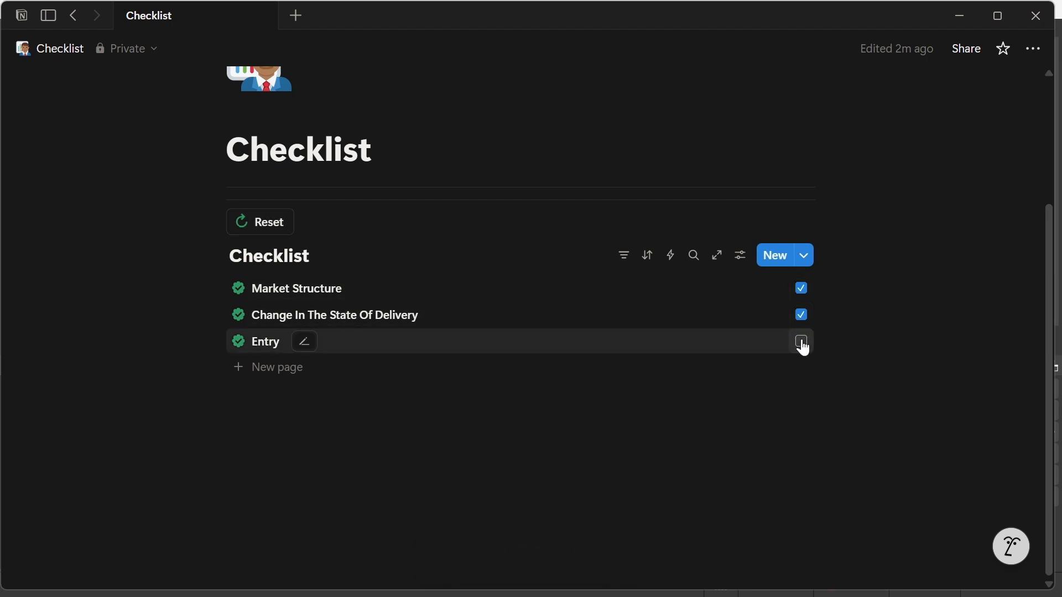
pyautogui.click(801, 342)
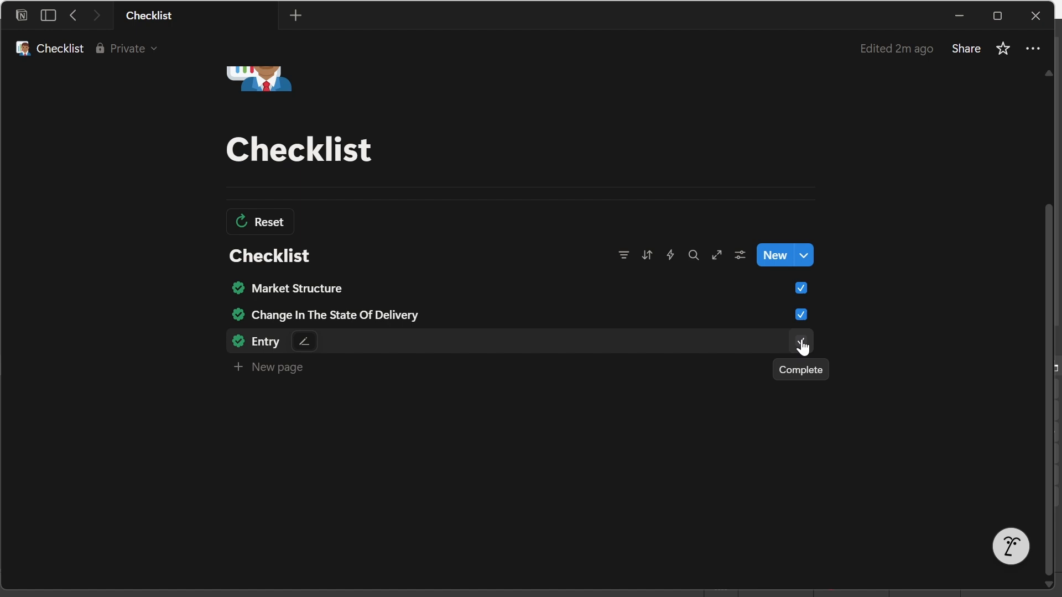
pyautogui.click(271, 229)
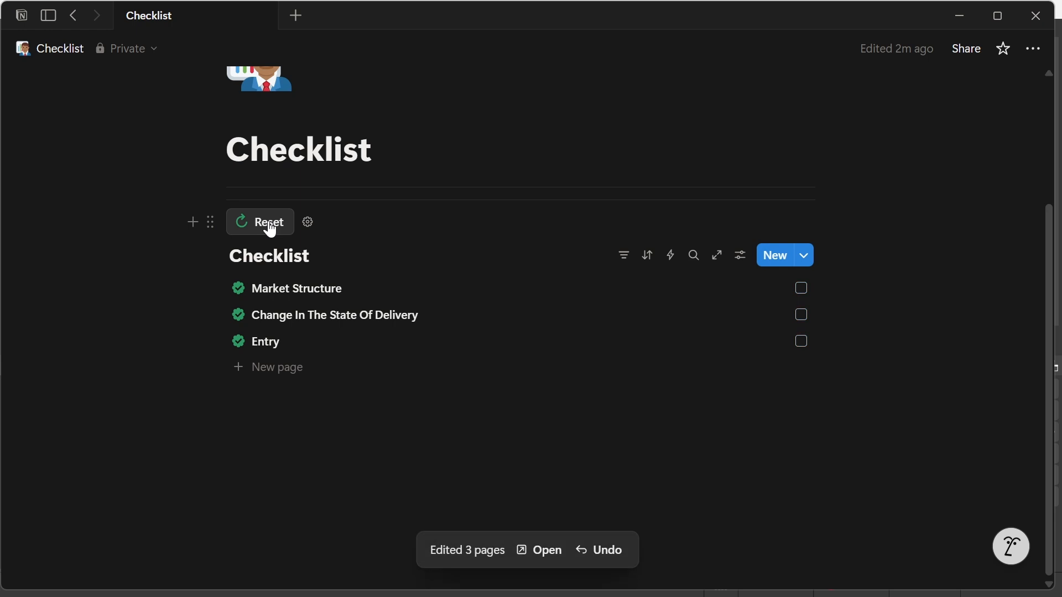